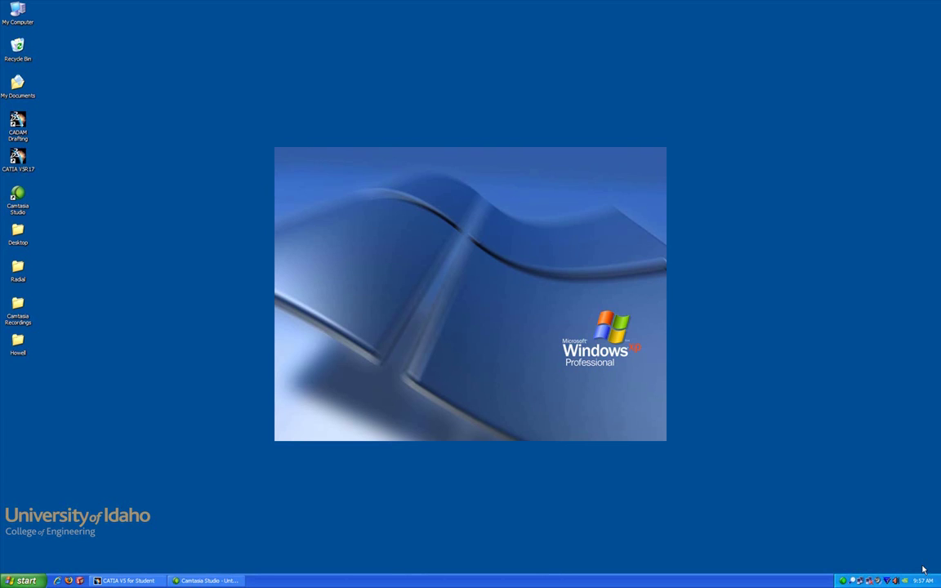
# Start a new product in the Assembly Design workbench
pyautogui.click(127, 581)
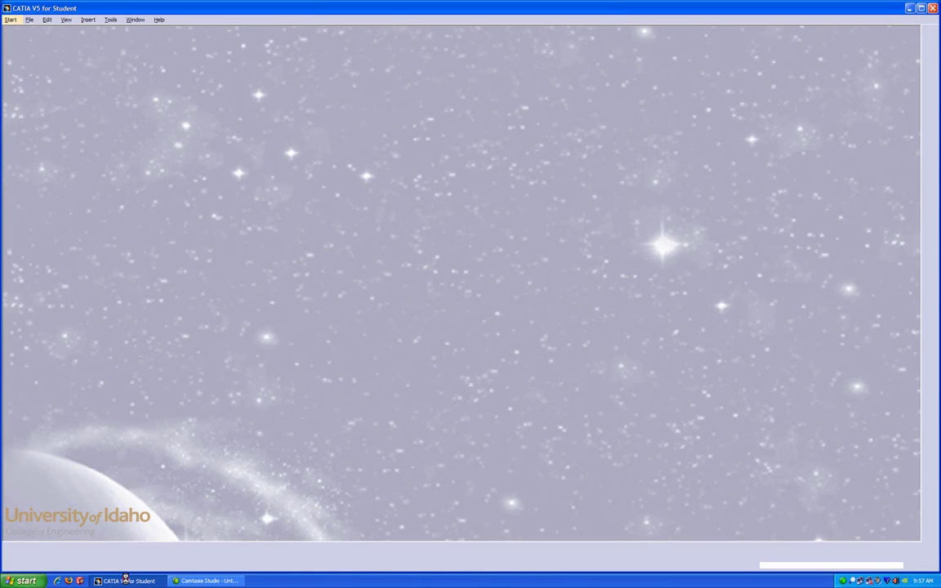
pyautogui.click(8, 20)
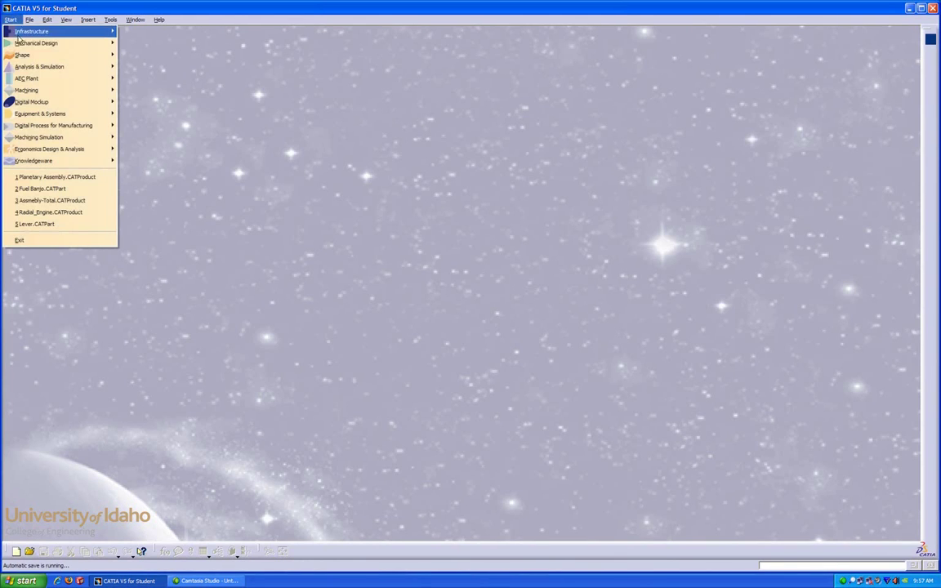
pyautogui.moveTo(37, 43)
pyautogui.click(140, 55)
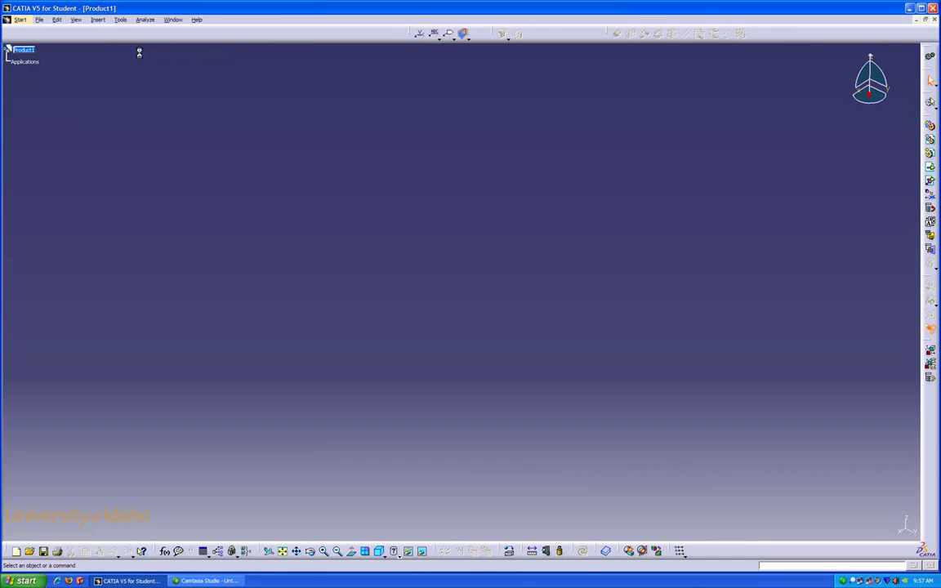
# Change the top product's part number from Product1 to Transmission
pyautogui.rightClick(24, 52)
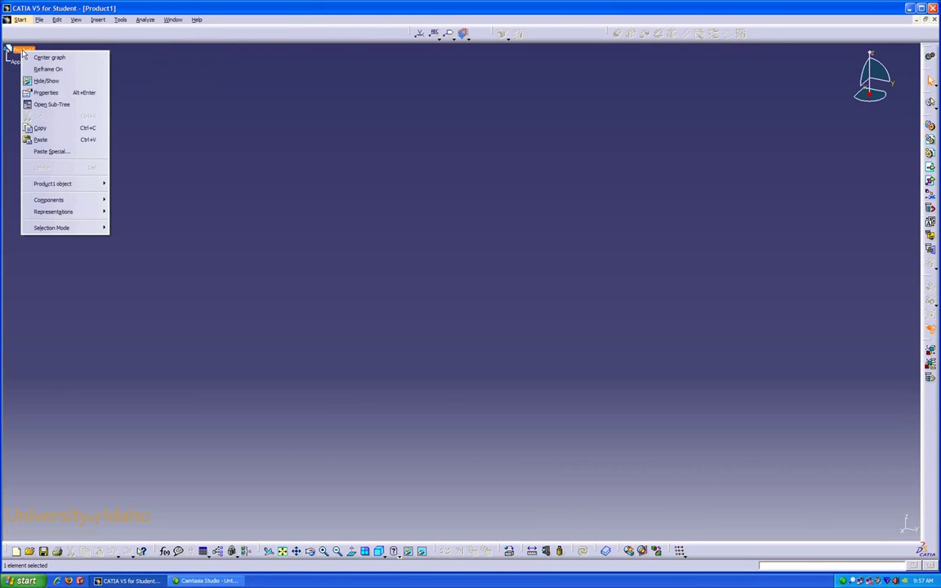
pyautogui.click(46, 92)
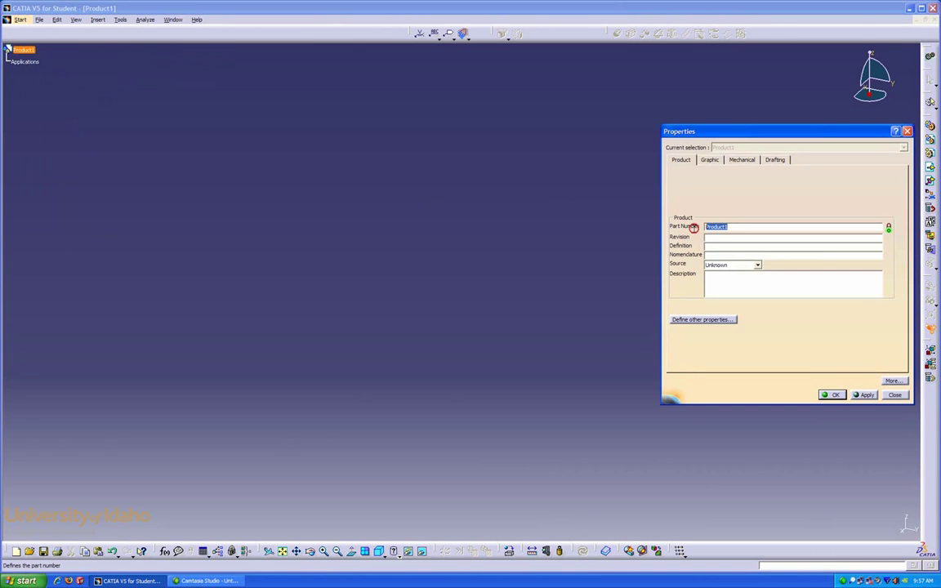
pyautogui.write('Transmission')
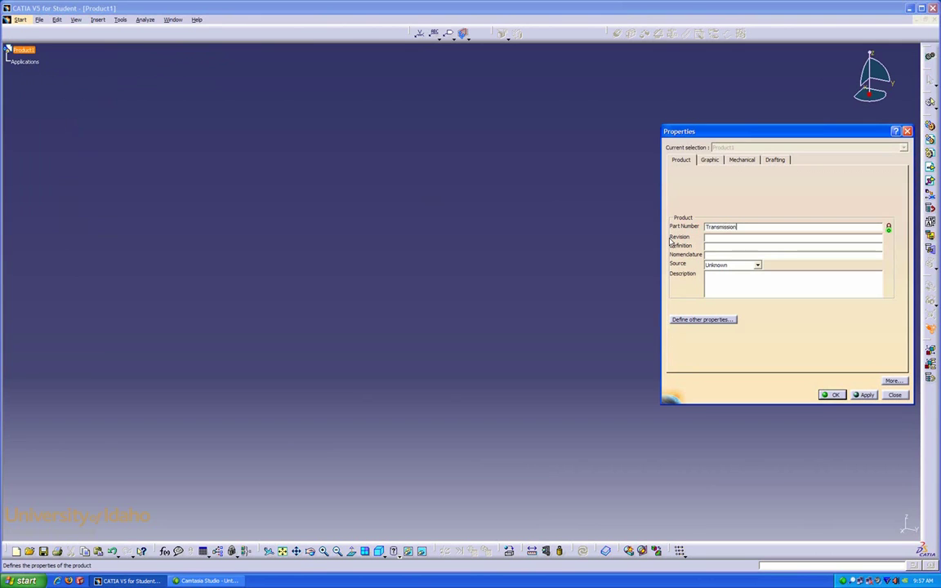
pyautogui.click(834, 395)
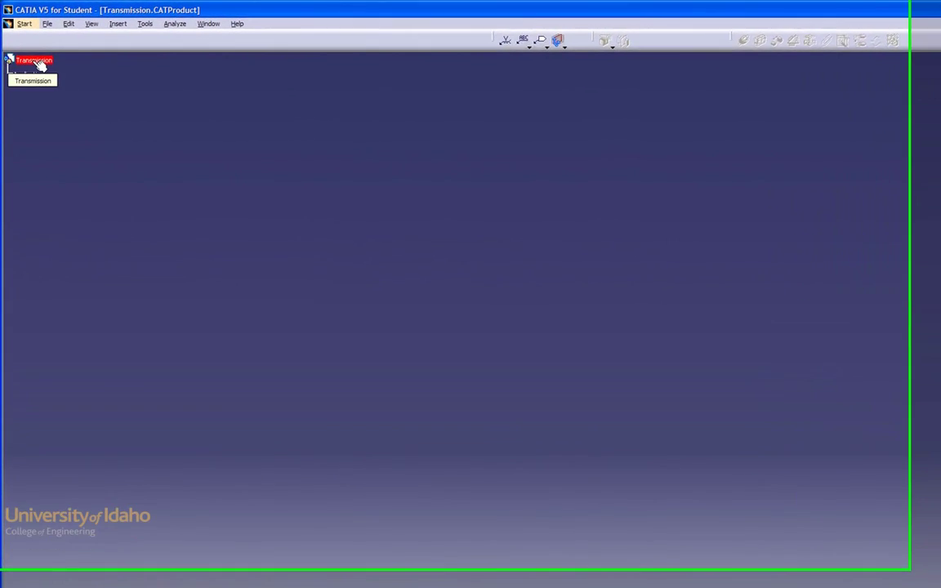
# Insert the existing 4 Planet Ring Retainer part under the Transmission root
pyautogui.rightClick(39, 63)
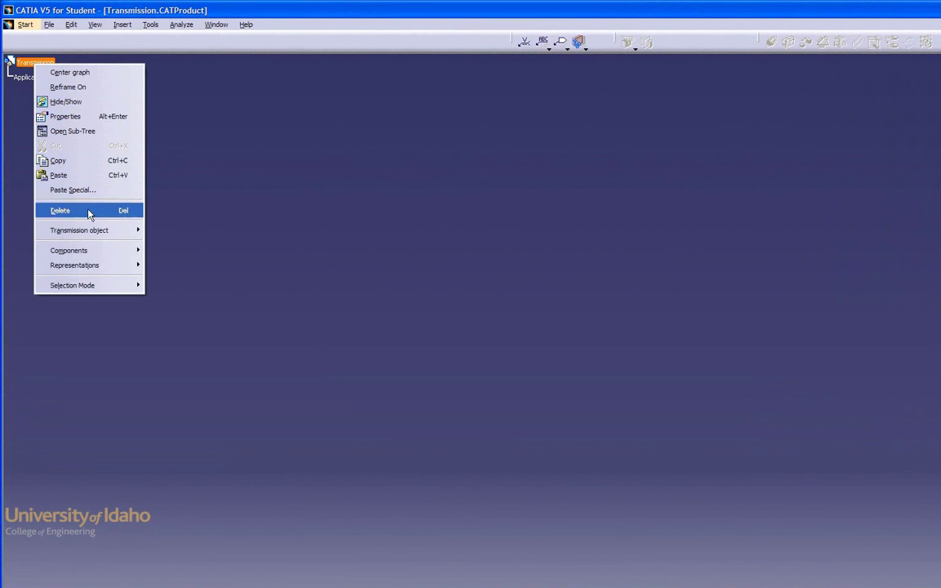
pyautogui.moveTo(97, 256)
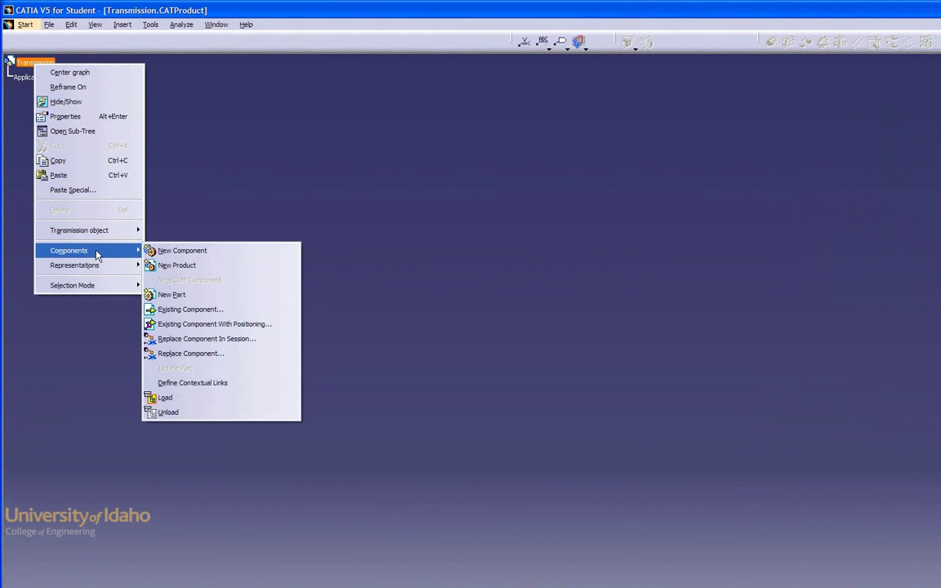
pyautogui.click(182, 310)
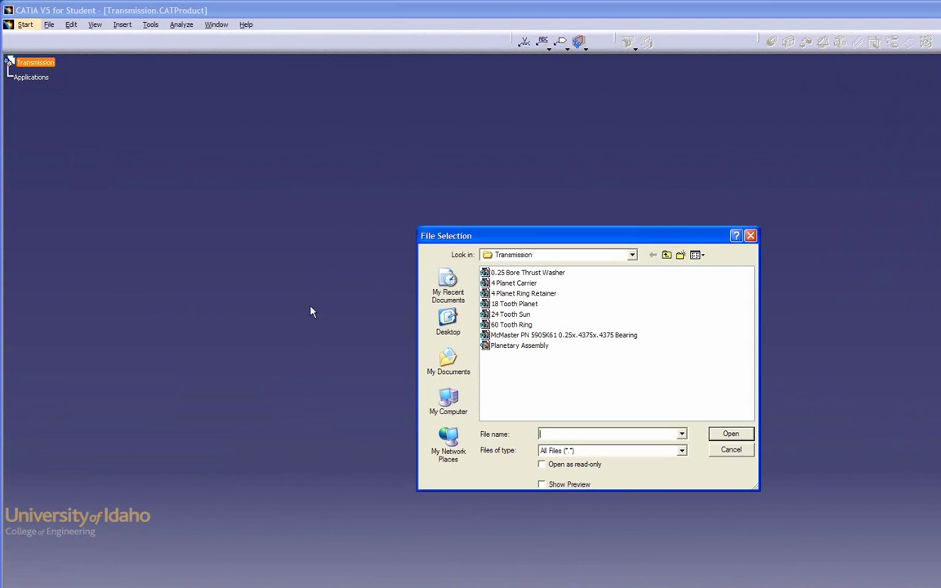
pyautogui.doubleClick(504, 294)
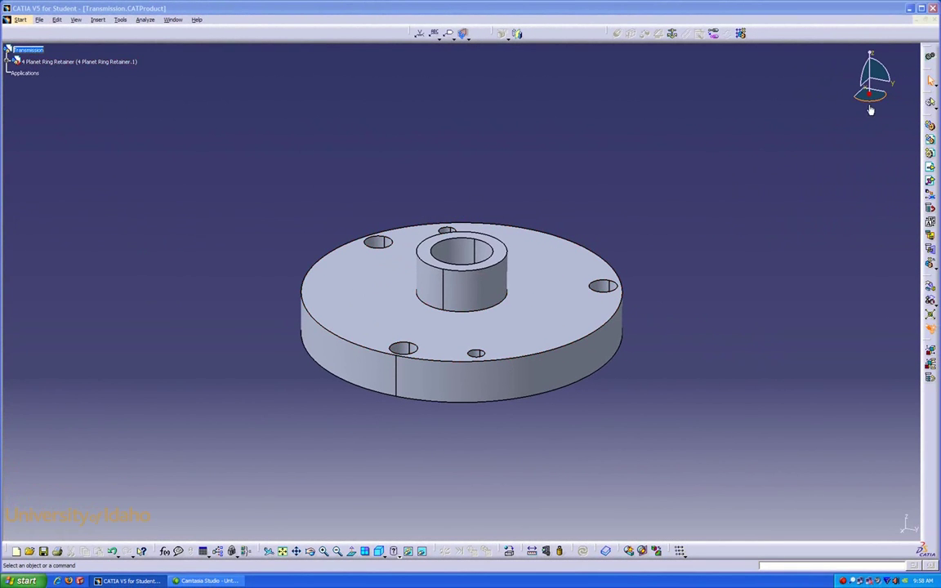
# Rotate the retainer with the compass so its recessed face shows, centred in view
pyautogui.moveTo(870, 94); pyautogui.dragTo(492, 297)
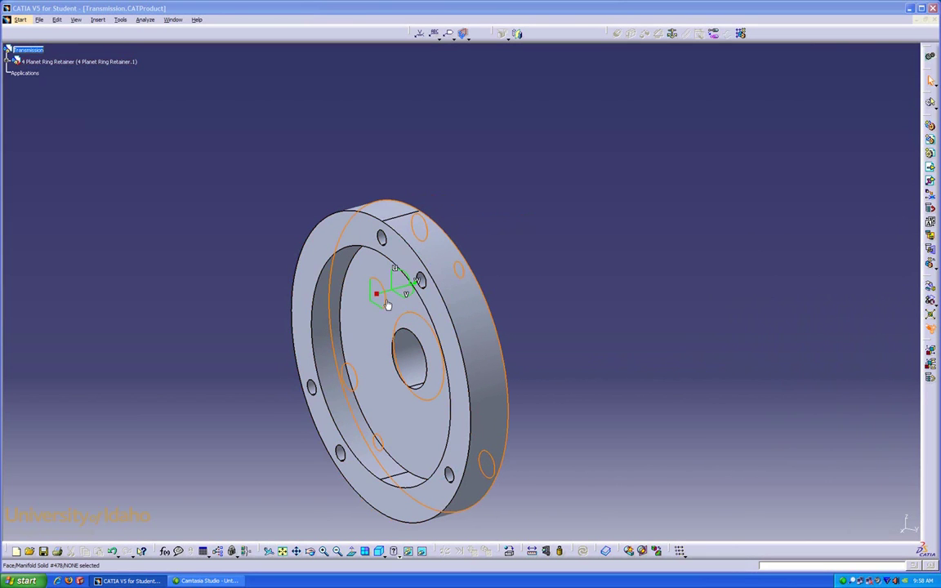
pyautogui.moveTo(376, 294); pyautogui.dragTo(252, 256)
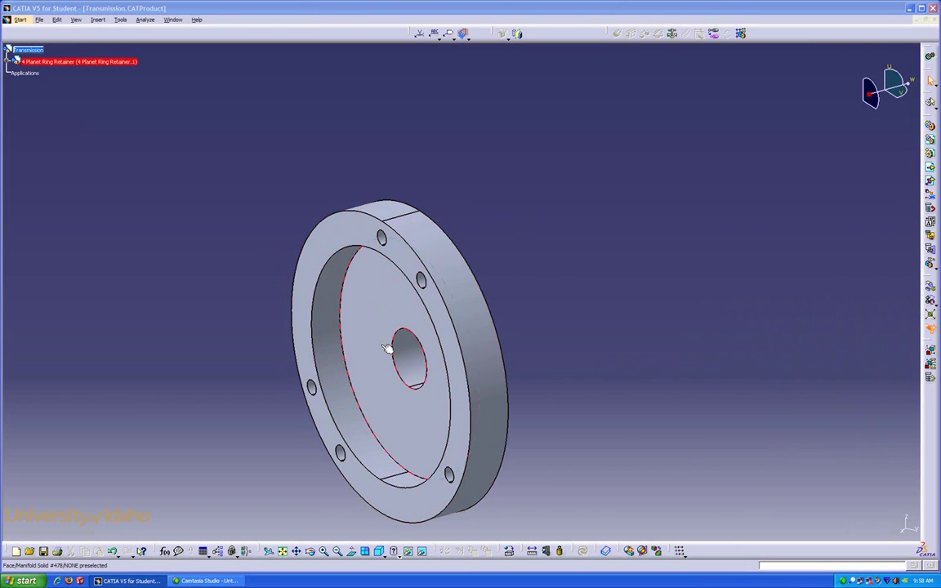
pyautogui.moveTo(386, 347); pyautogui.dragTo(466, 270, button='middle')
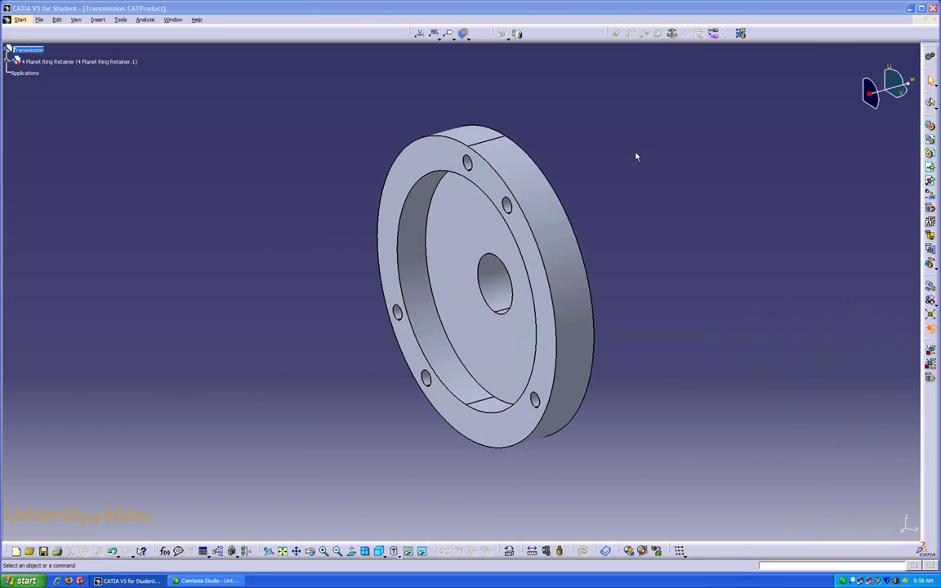
# Anchor the 4 Planet Ring Retainer with a Fix constraint and verify Fix.1 under Constraints
pyautogui.click(672, 35)
pyautogui.click(548, 224)
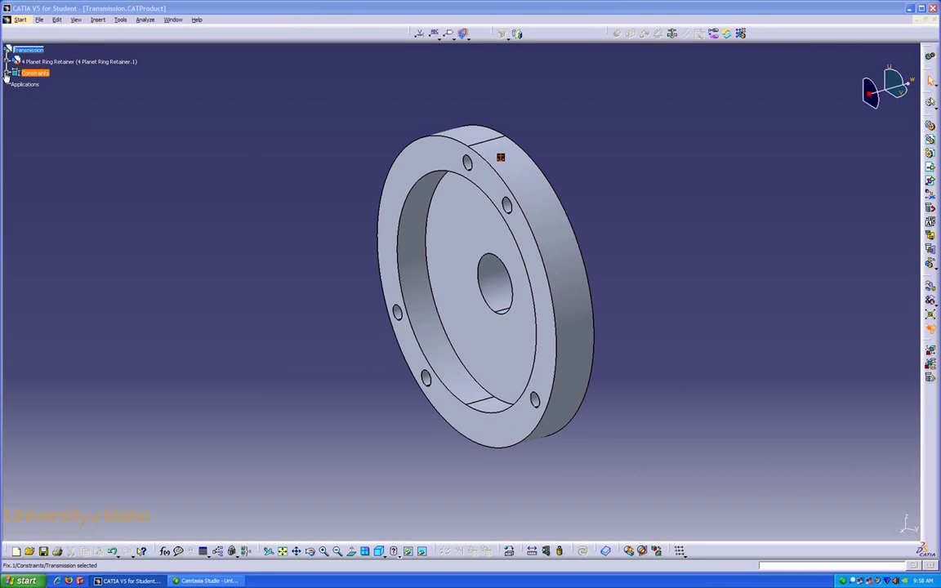
pyautogui.click(7, 74)
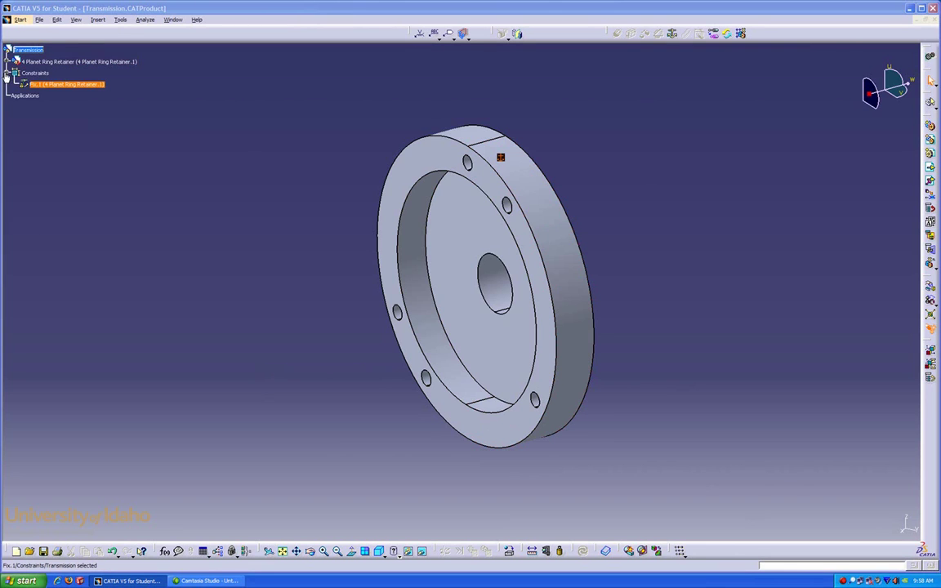
pyautogui.click(49, 87)
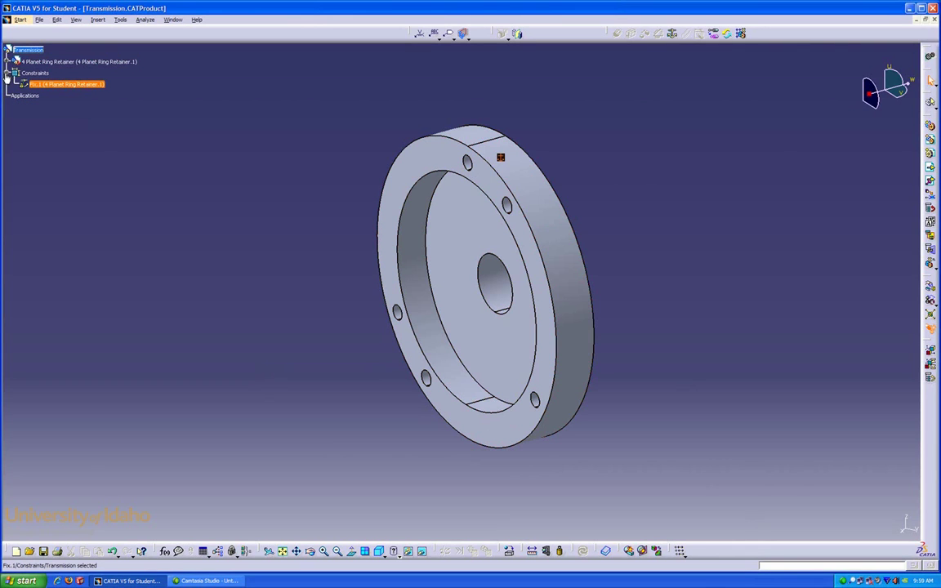
pyautogui.click(7, 73)
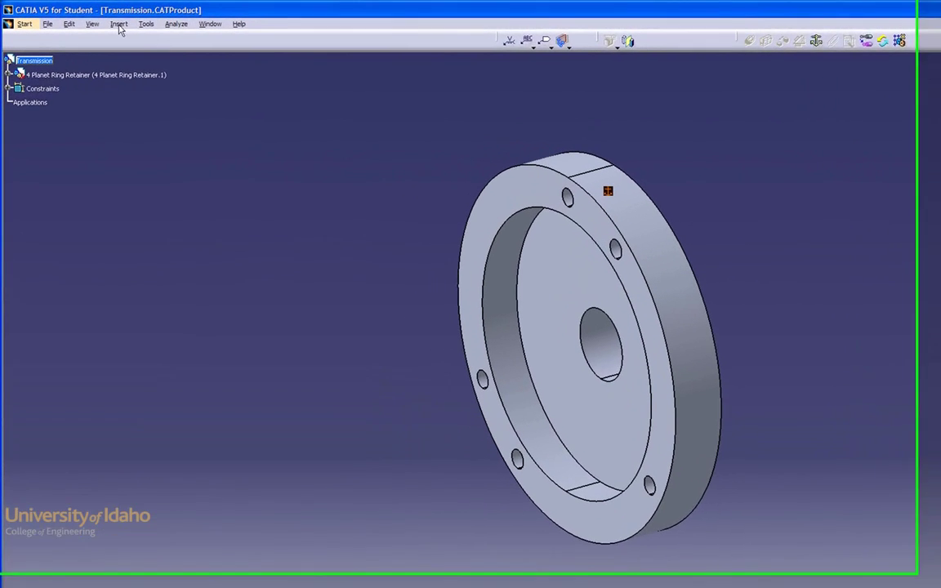
# Insert the 60 Tooth Ring part and move it clear of the retainer, facing it
pyautogui.click(119, 25)
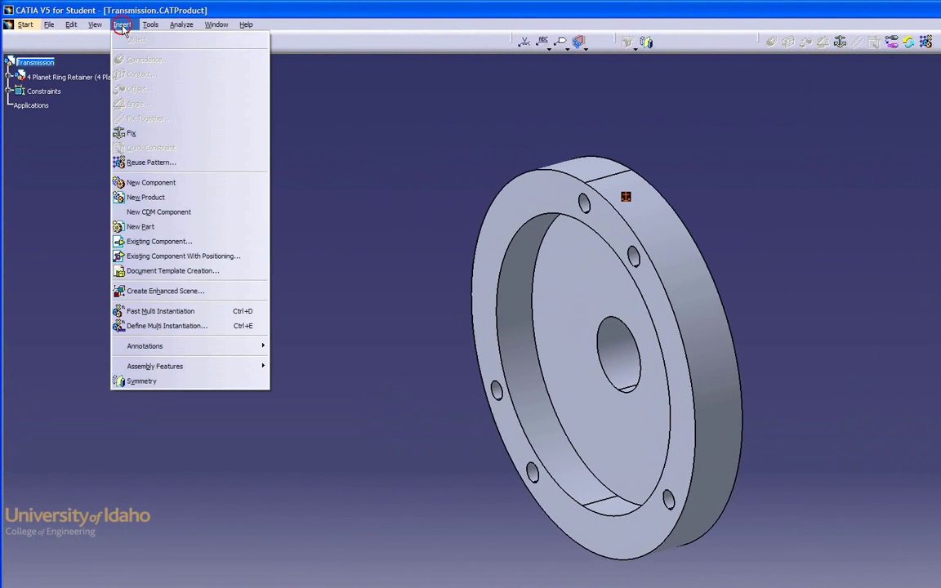
pyautogui.click(171, 241)
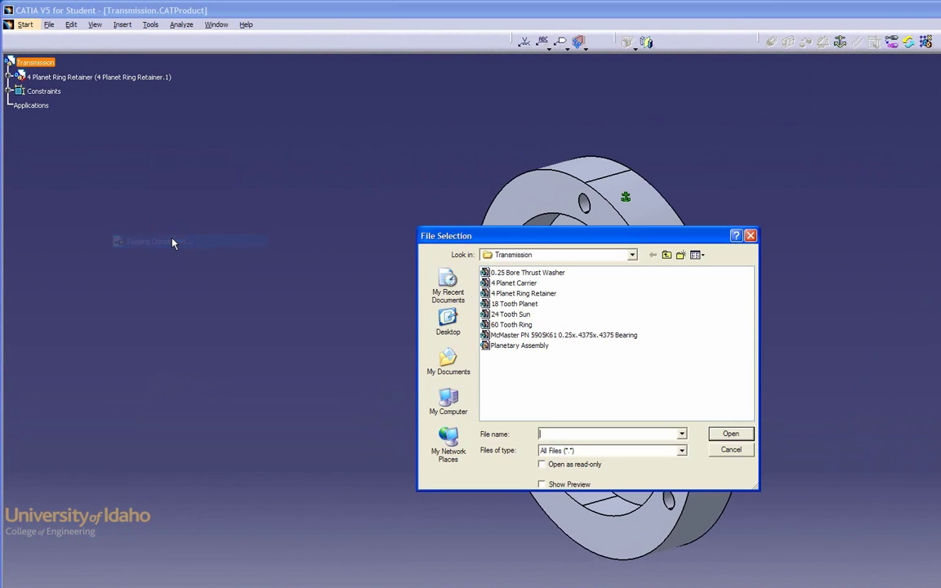
pyautogui.doubleClick(514, 324)
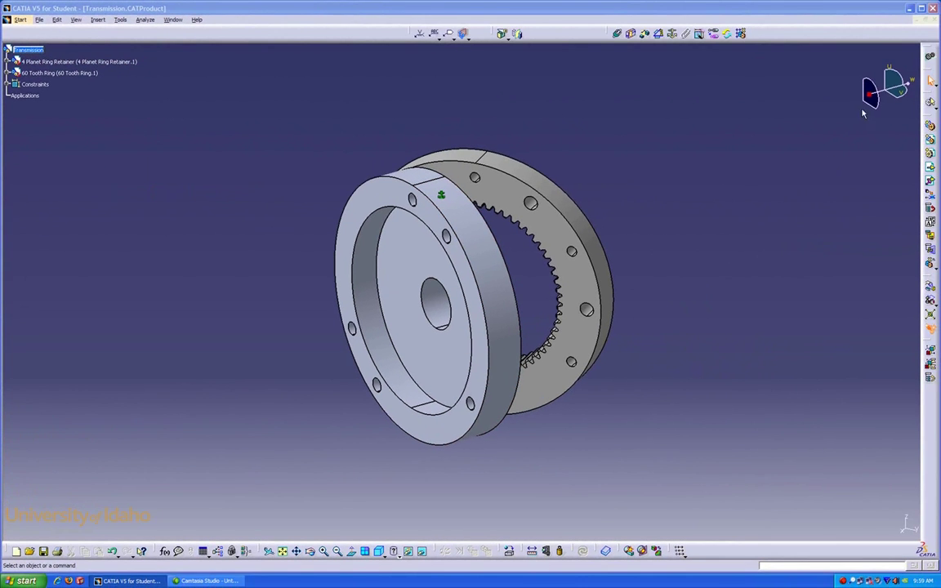
pyautogui.moveTo(870, 92); pyautogui.dragTo(567, 233)
pyautogui.moveTo(252, 179); pyautogui.dragTo(268, 206, button='middle')
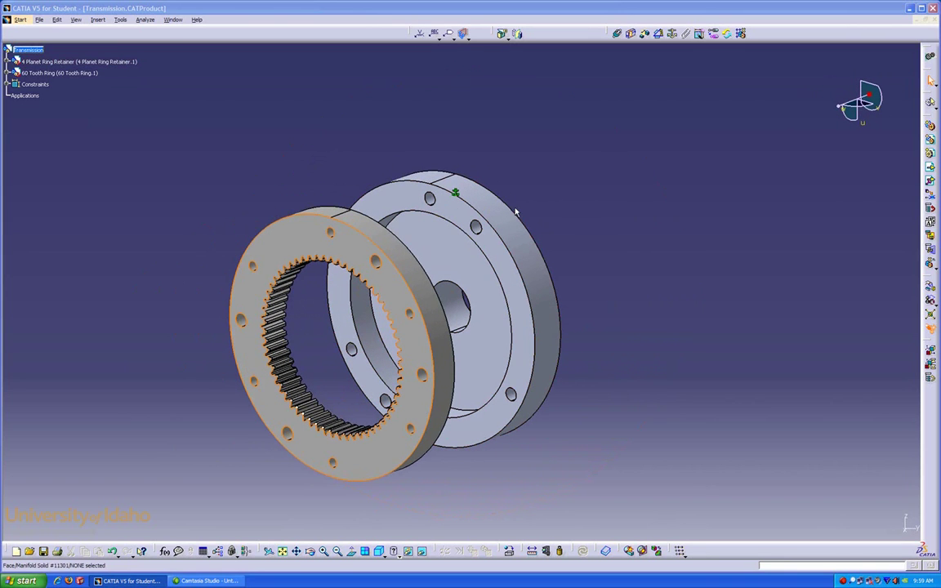
# Add a coincidence constraint between the retainer's central axis and the 60 Tooth Ring's axis
pyautogui.click(618, 35)
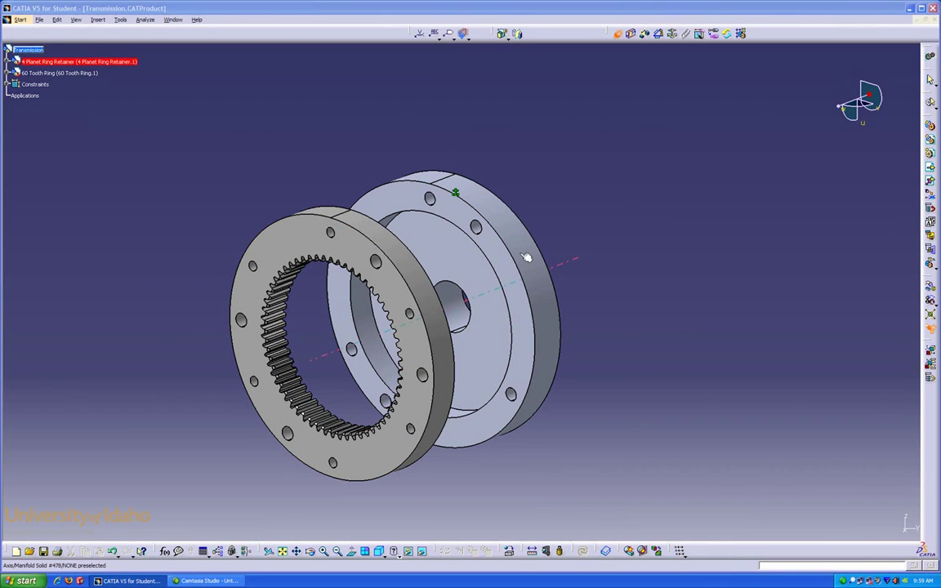
pyautogui.moveTo(474, 235); pyautogui.dragTo(509, 244, button='middle')
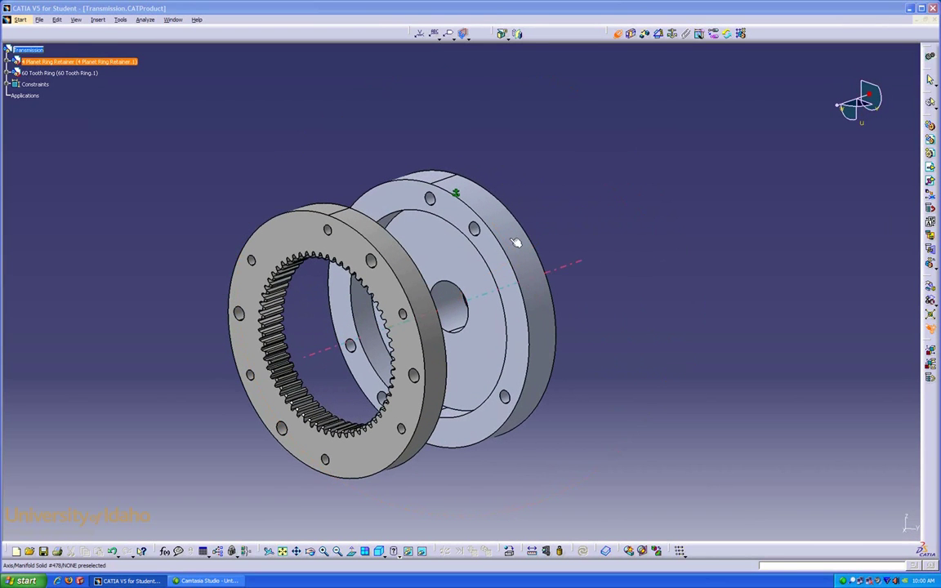
pyautogui.click(509, 240)
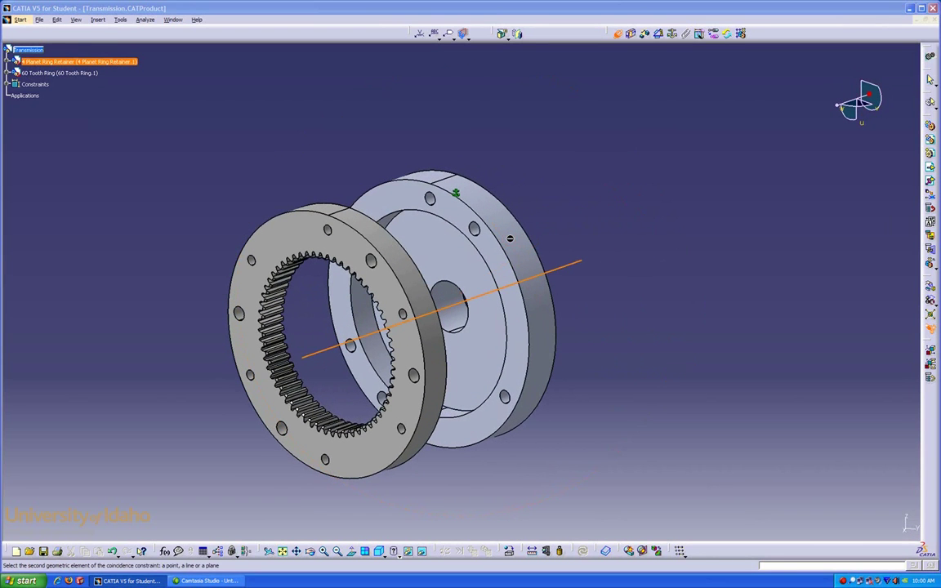
pyautogui.click(398, 272)
pyautogui.moveTo(406, 278); pyautogui.dragTo(229, 307, button='middle')
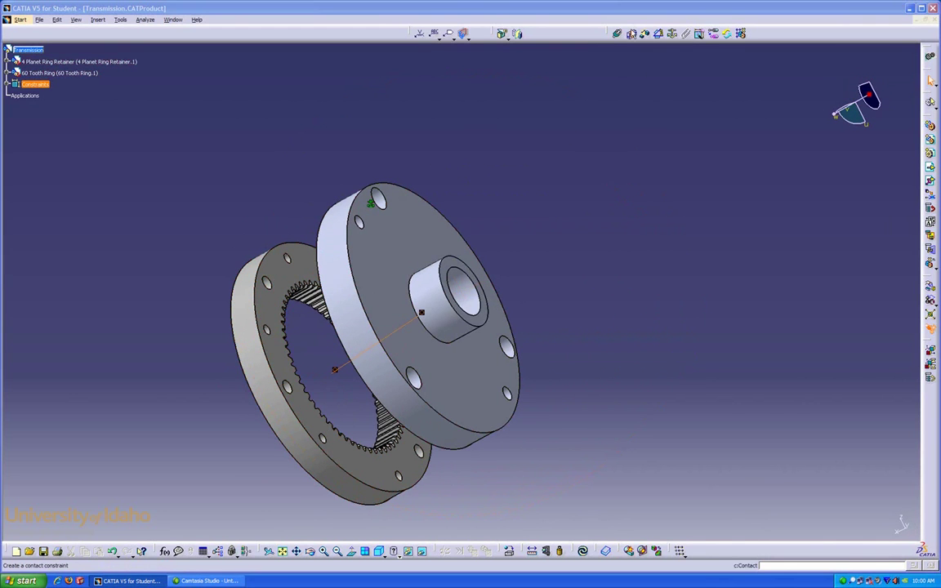
# Seat the ring's flat face against the retainer face with a contact constraint, then begin inserting another part
pyautogui.click(632, 36)
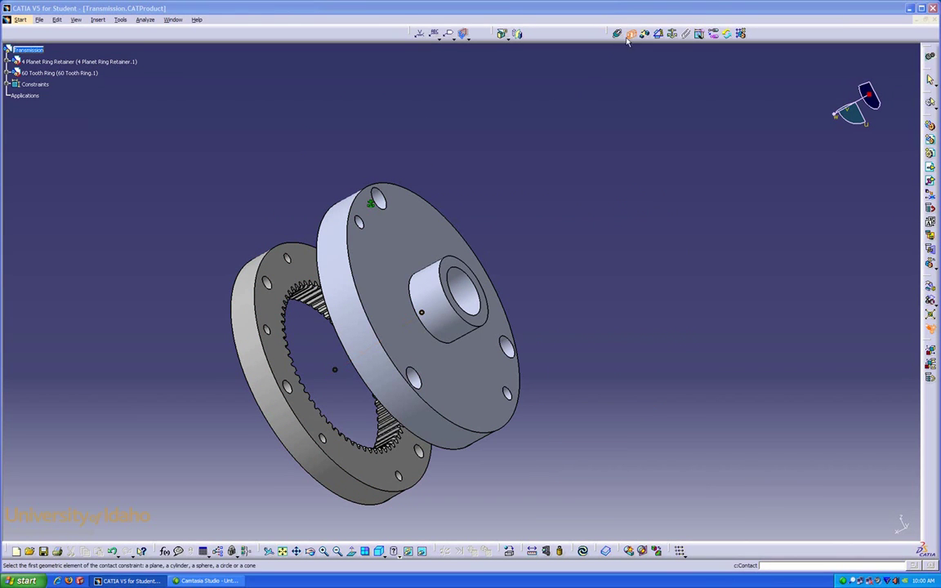
pyautogui.click(291, 279)
pyautogui.moveTo(193, 226); pyautogui.dragTo(354, 239, button='middle')
pyautogui.click(353, 183)
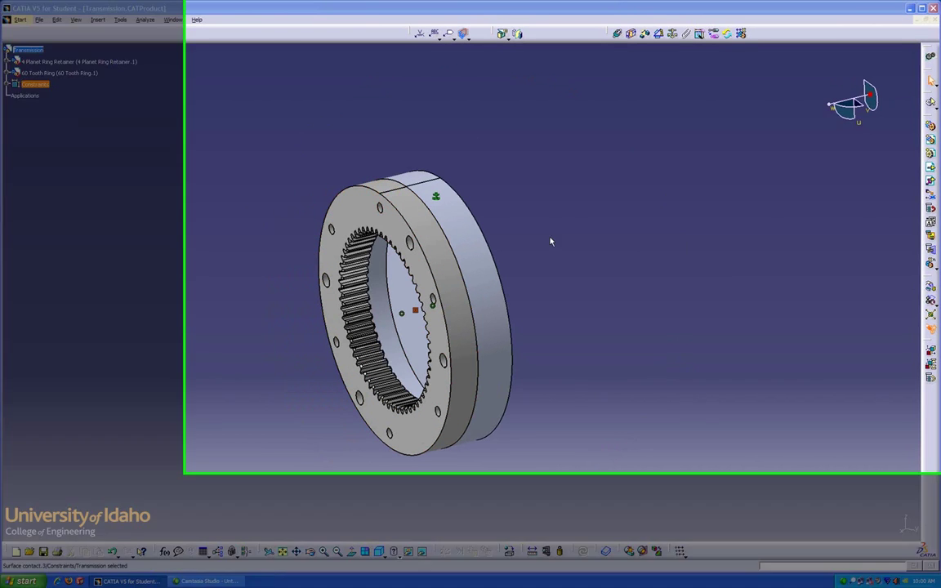
pyautogui.moveTo(551, 241); pyautogui.dragTo(581, 132, button='middle')
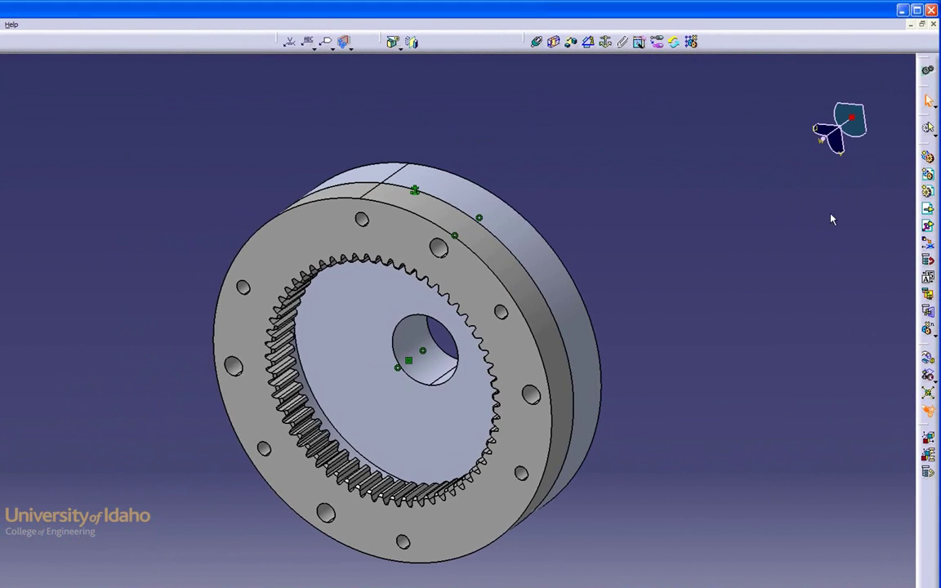
pyautogui.click(927, 213)
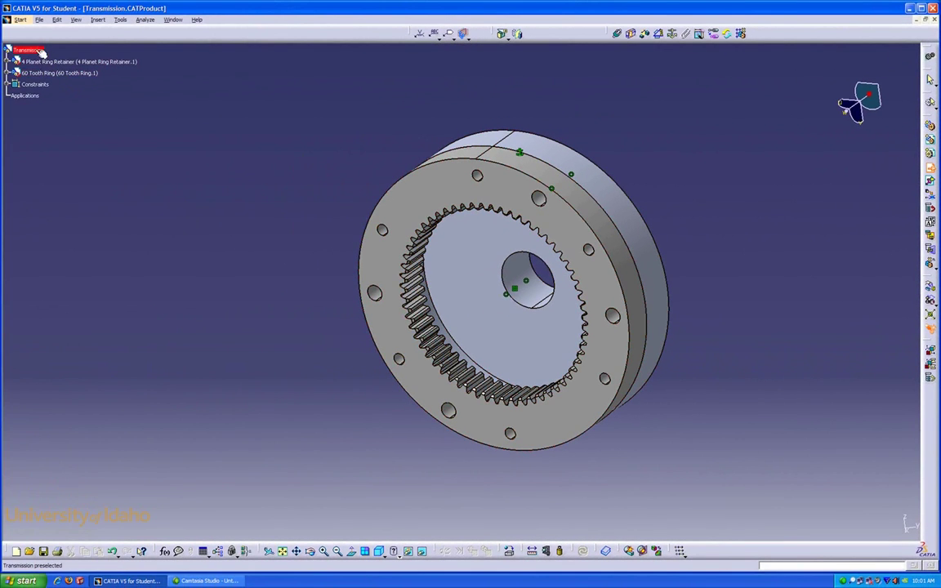
# Insert the 4 Planet Carrier into Transmission and turn its flanged face toward the 60 Tooth Ring
pyautogui.click(28, 50)
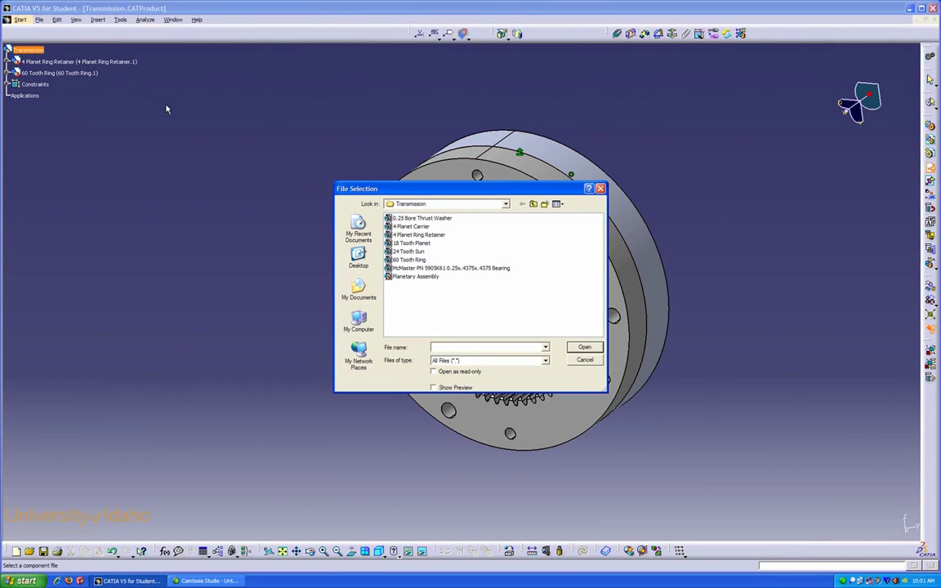
pyautogui.doubleClick(406, 226)
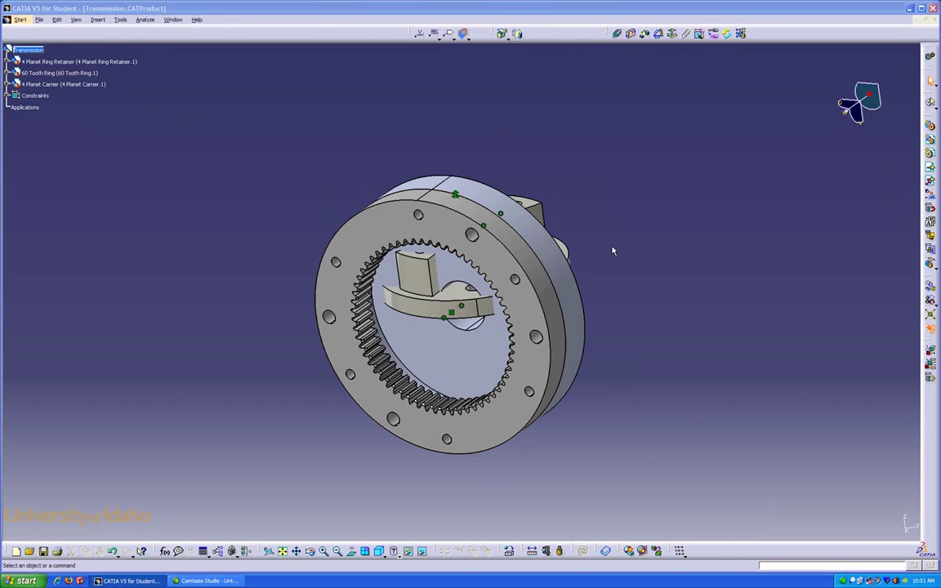
pyautogui.moveTo(867, 96); pyautogui.dragTo(483, 190)
pyautogui.moveTo(483, 190); pyautogui.dragTo(549, 245, button='middle')
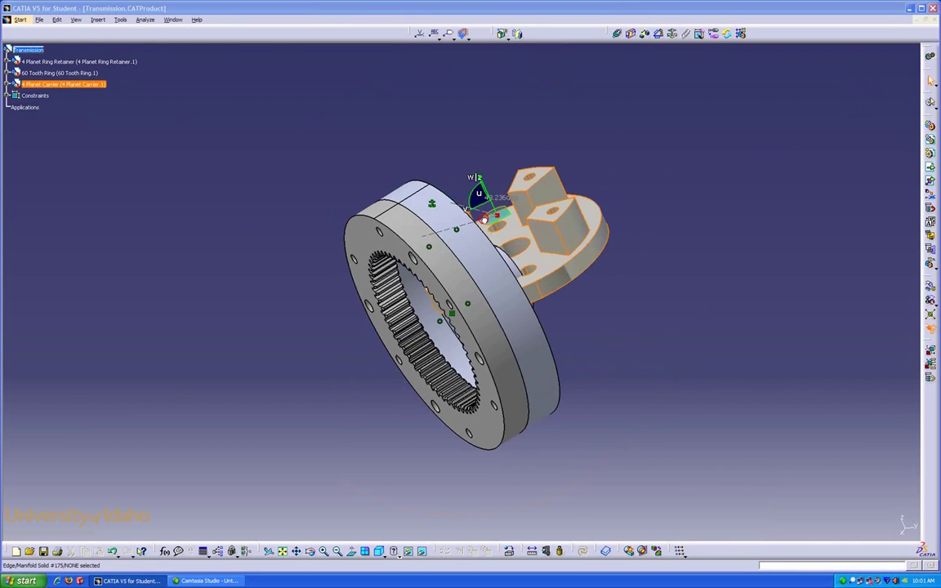
pyautogui.moveTo(447, 200); pyautogui.dragTo(269, 320)
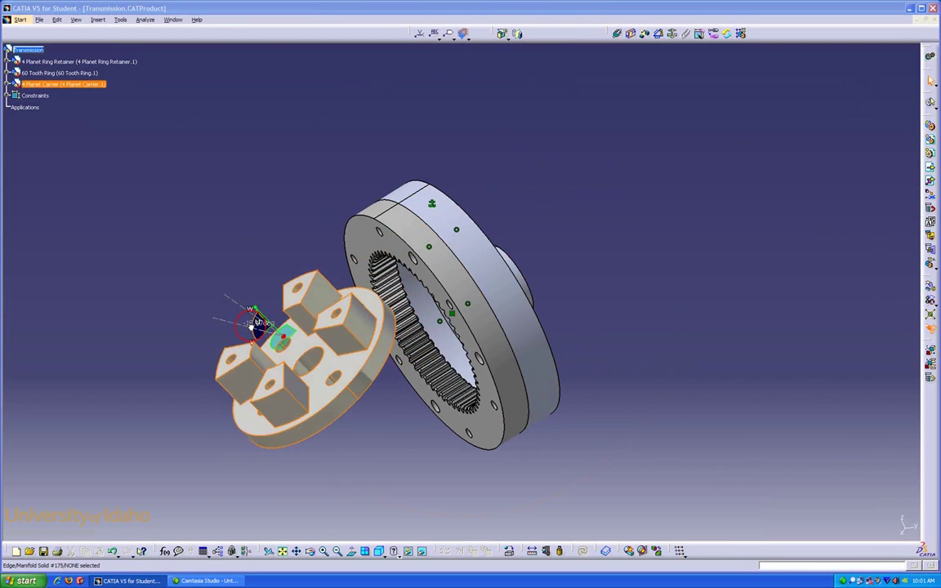
pyautogui.moveTo(257, 322); pyautogui.dragTo(295, 160)
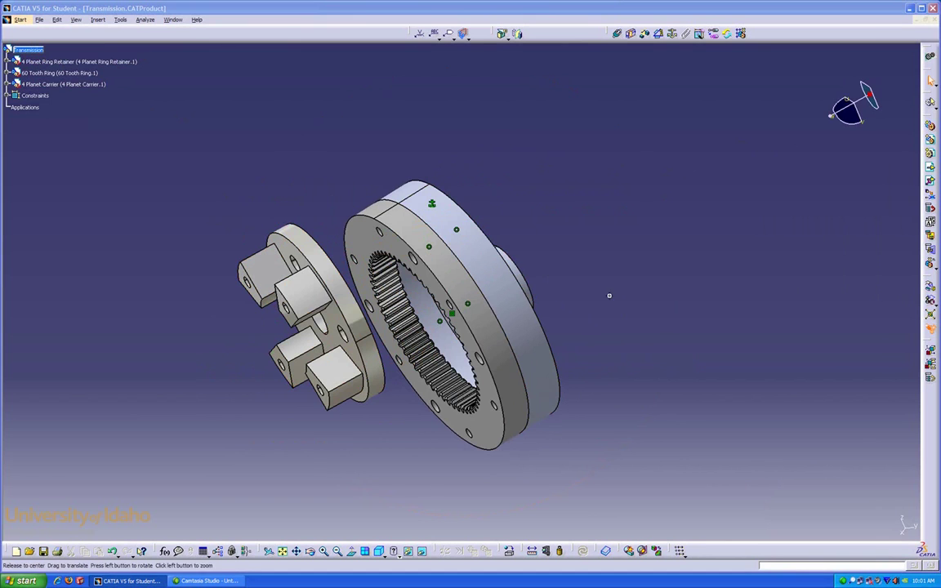
pyautogui.moveTo(306, 190); pyautogui.dragTo(415, 269, button='middle')
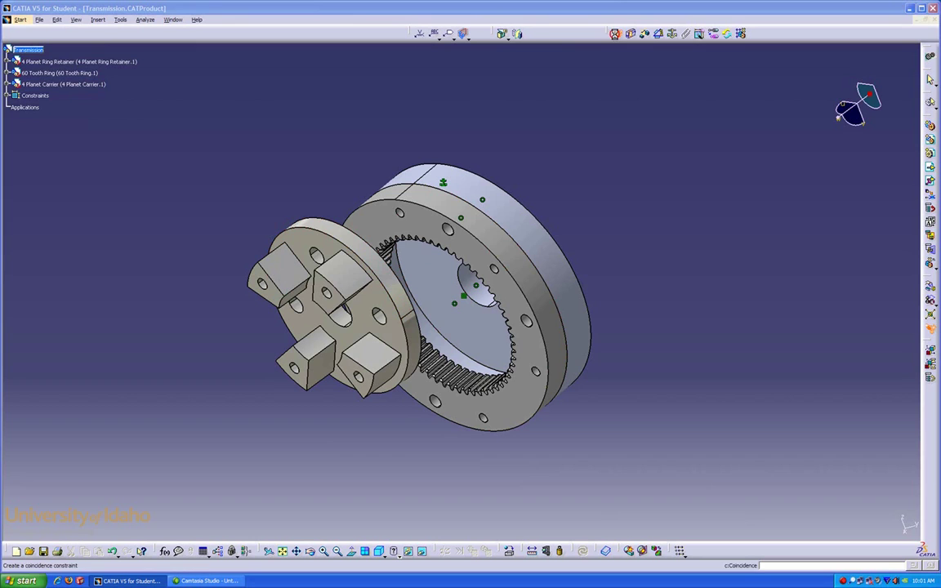
# Make the 4 Planet Carrier's axis coincide with the ring retainer's axis
pyautogui.click(373, 255)
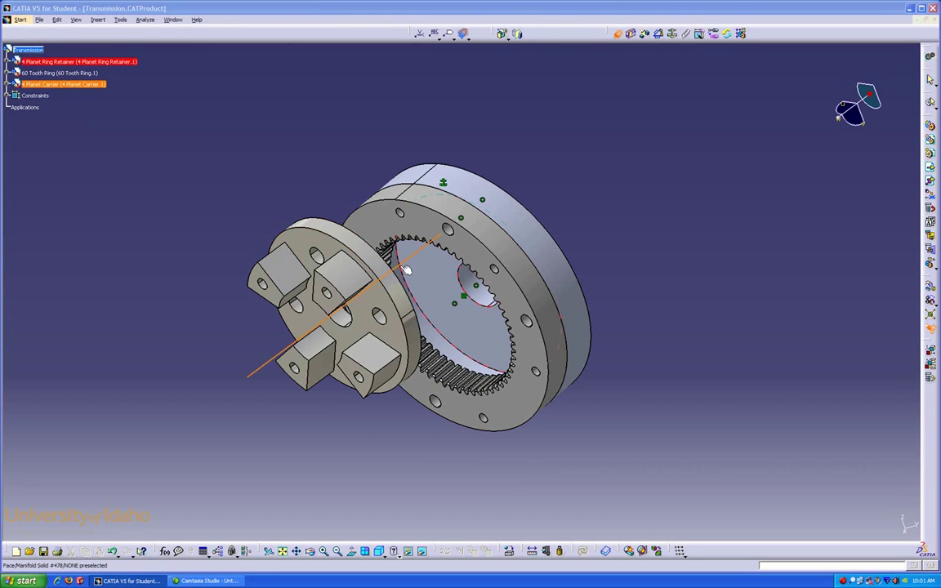
pyautogui.click(472, 281)
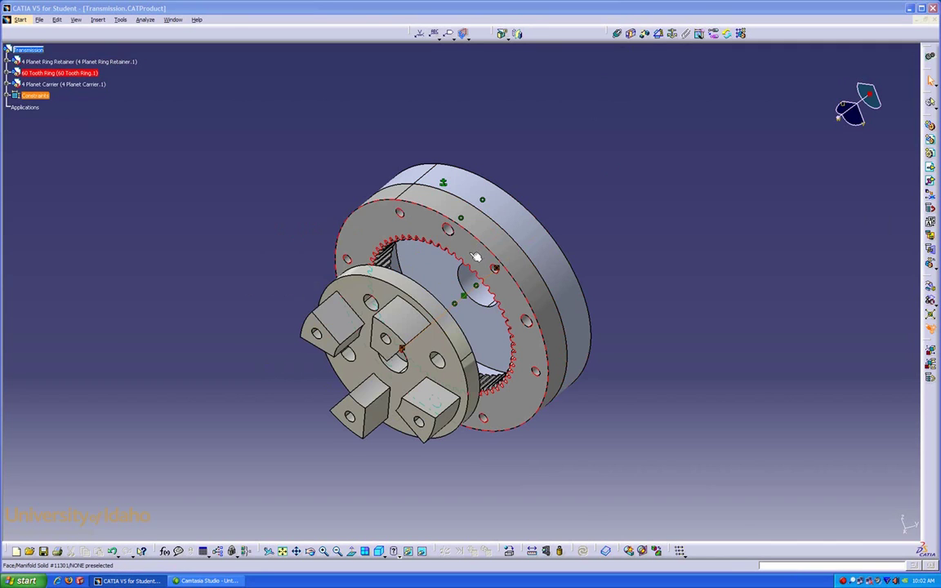
# Add a 0in offset constraint between the 60 Tooth Ring face and the planet carrier face
pyautogui.click(383, 338)
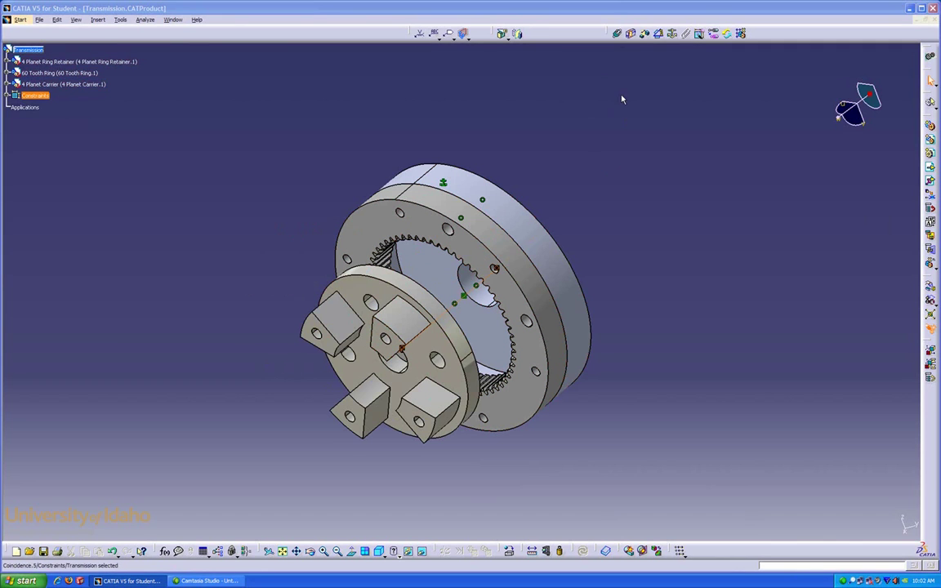
pyautogui.click(642, 34)
pyautogui.click(468, 246)
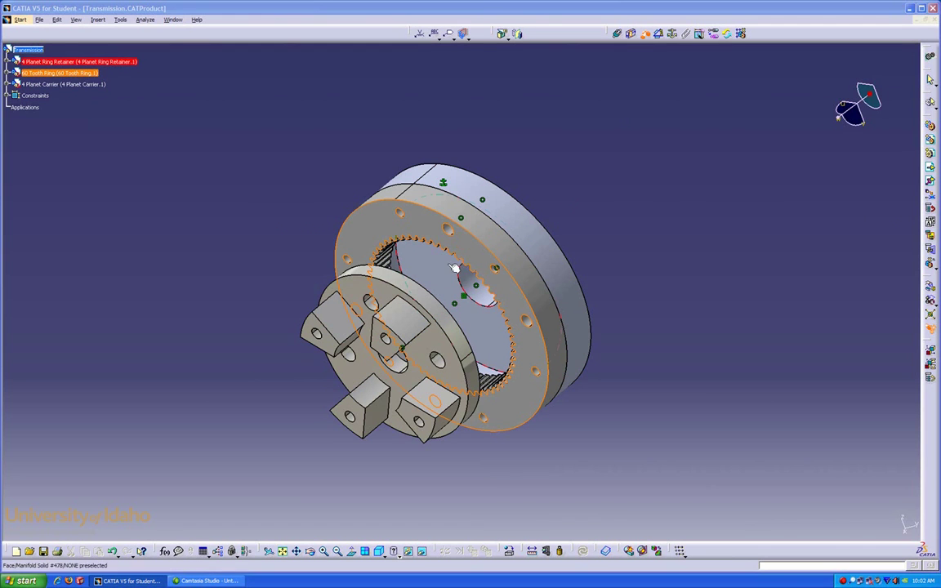
pyautogui.click(382, 338)
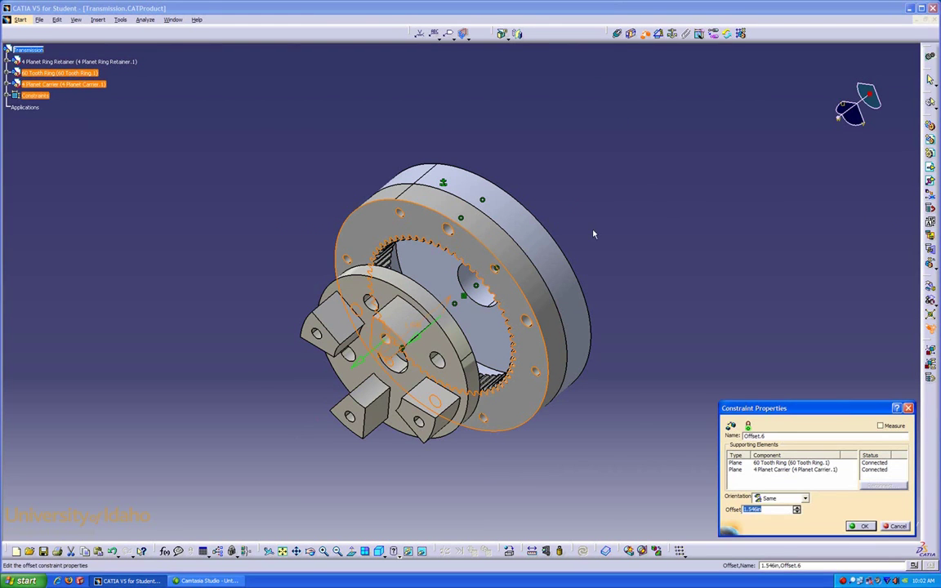
pyautogui.moveTo(594, 235); pyautogui.dragTo(534, 251, button='middle')
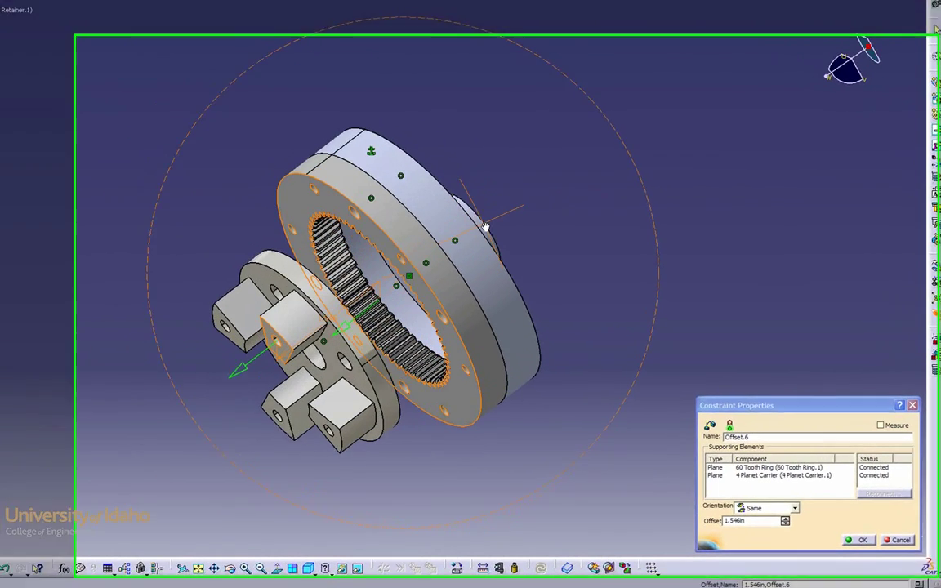
pyautogui.moveTo(485, 227); pyautogui.dragTo(495, 222, button='middle')
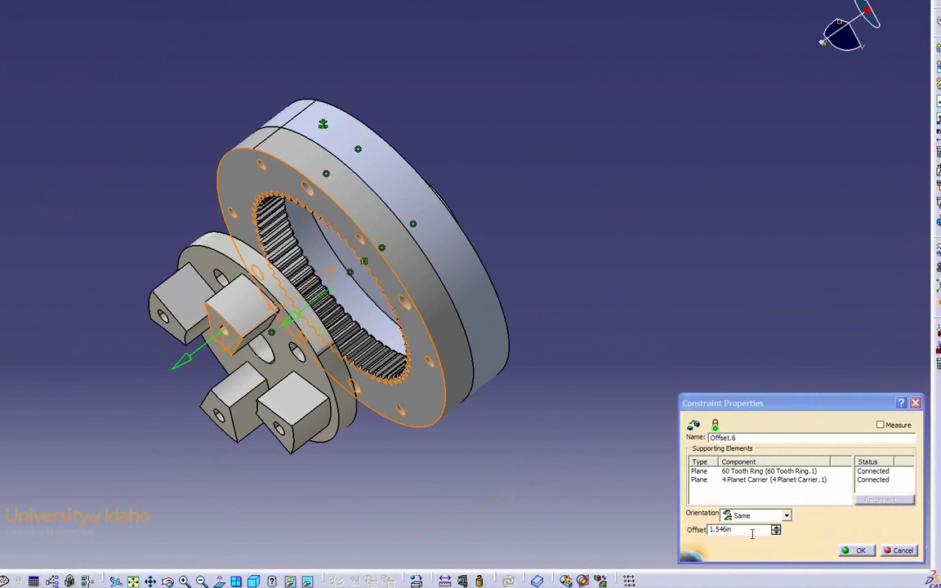
pyautogui.moveTo(752, 534); pyautogui.dragTo(690, 531)
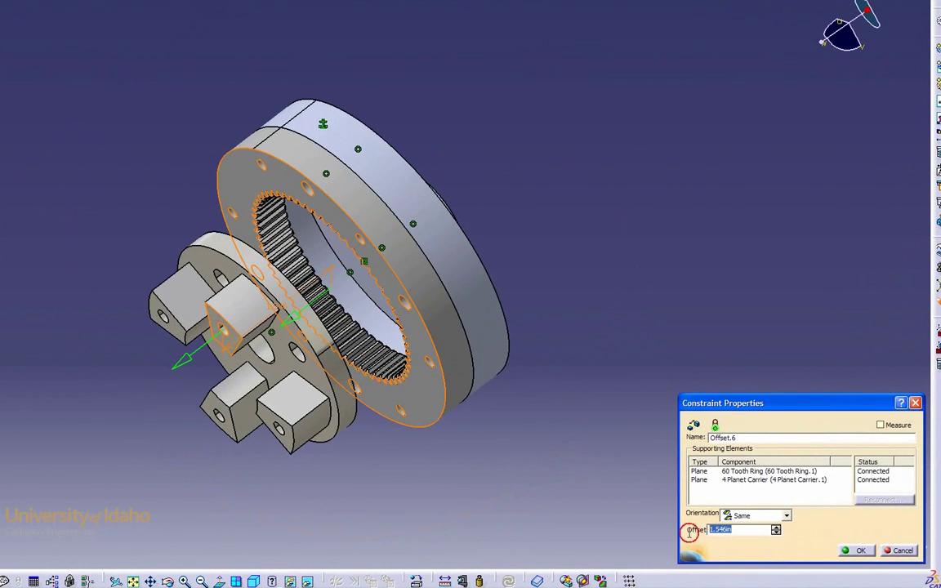
pyautogui.write('0')
pyautogui.click(841, 552)
pyautogui.moveTo(446, 241); pyautogui.dragTo(549, 144, button='middle')
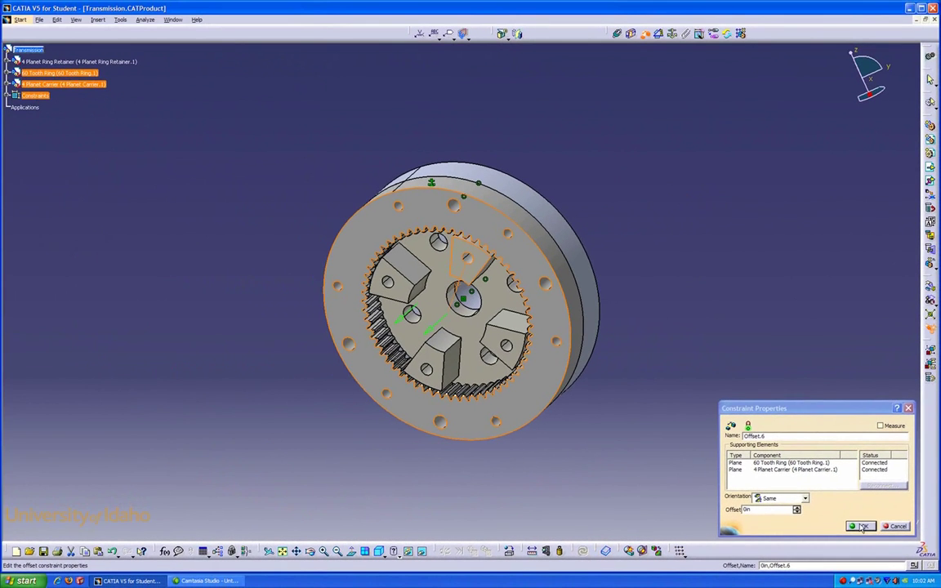
pyautogui.click(862, 527)
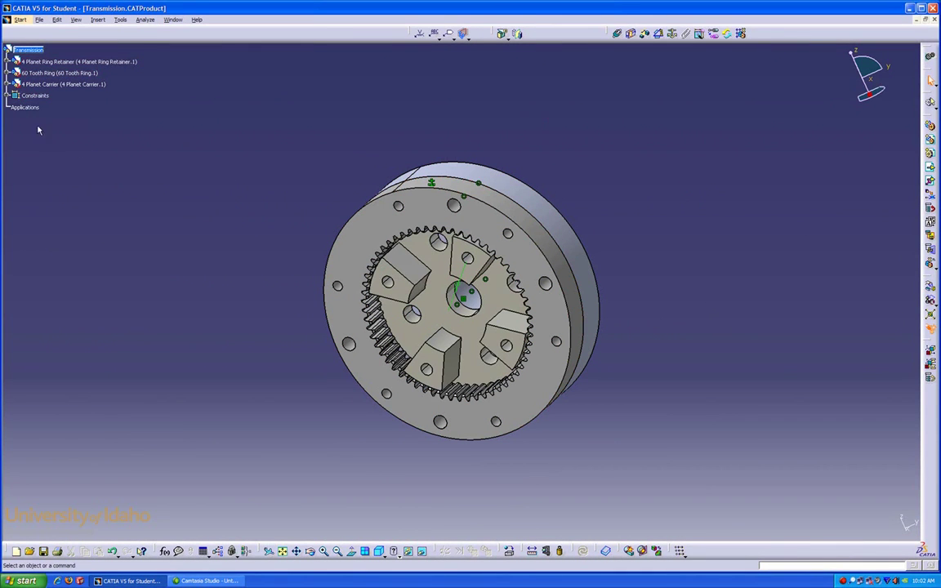
# Select constraints Fix.1 through Offset.6 in the tree and hide them
pyautogui.click(7, 96)
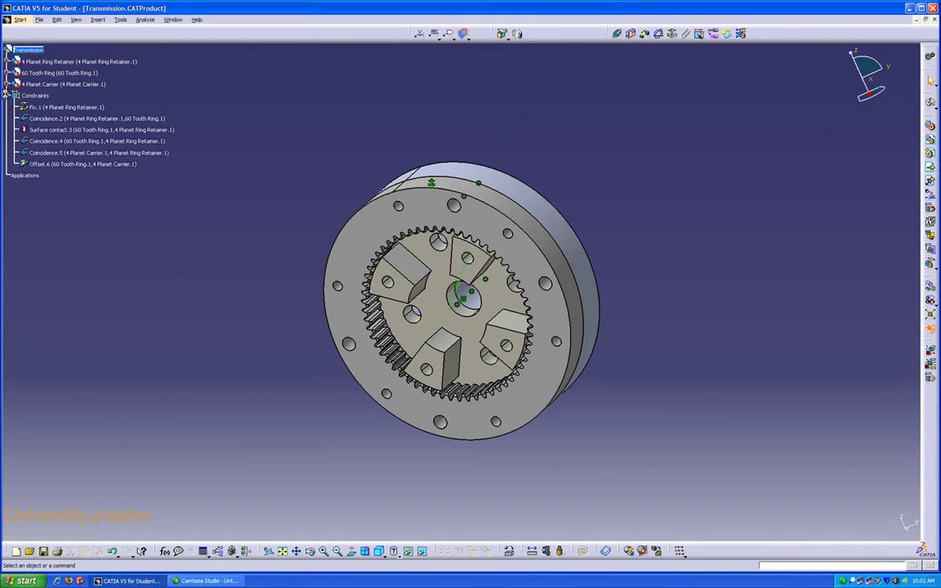
pyautogui.click(41, 108)
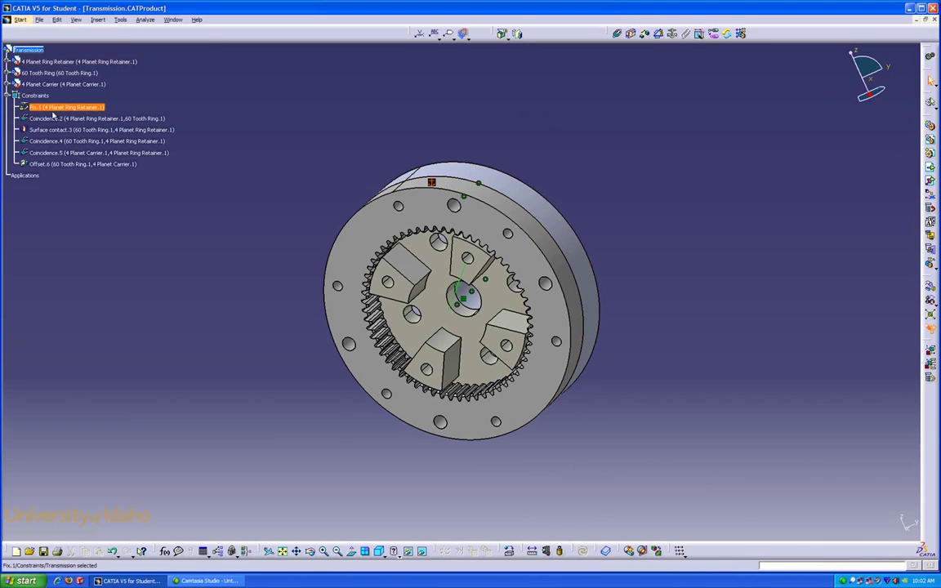
pyautogui.keyDown('ctrl'); pyautogui.click(81, 165); pyautogui.keyUp('ctrl')
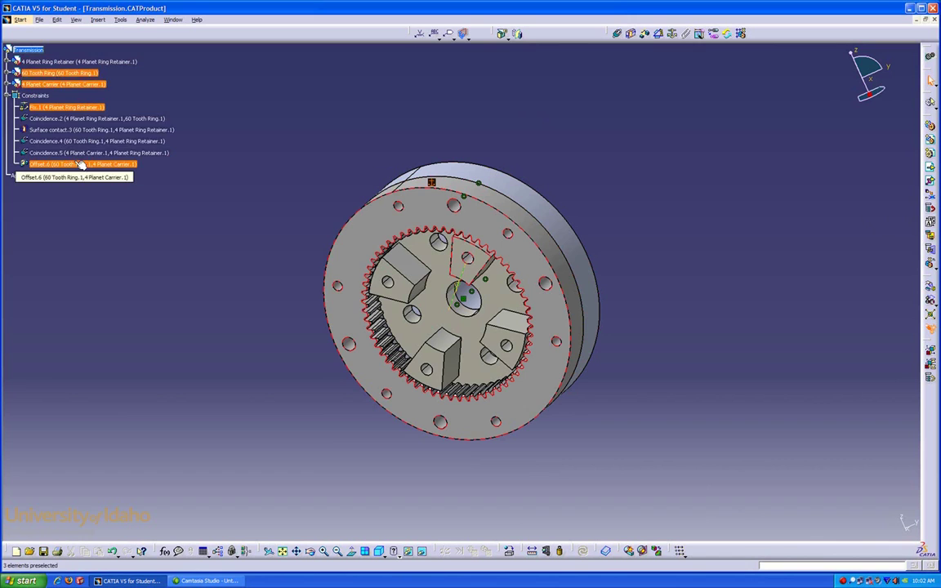
pyautogui.keyDown('shift'); pyautogui.click(81, 165); pyautogui.keyUp('shift')
pyautogui.rightClick(81, 120)
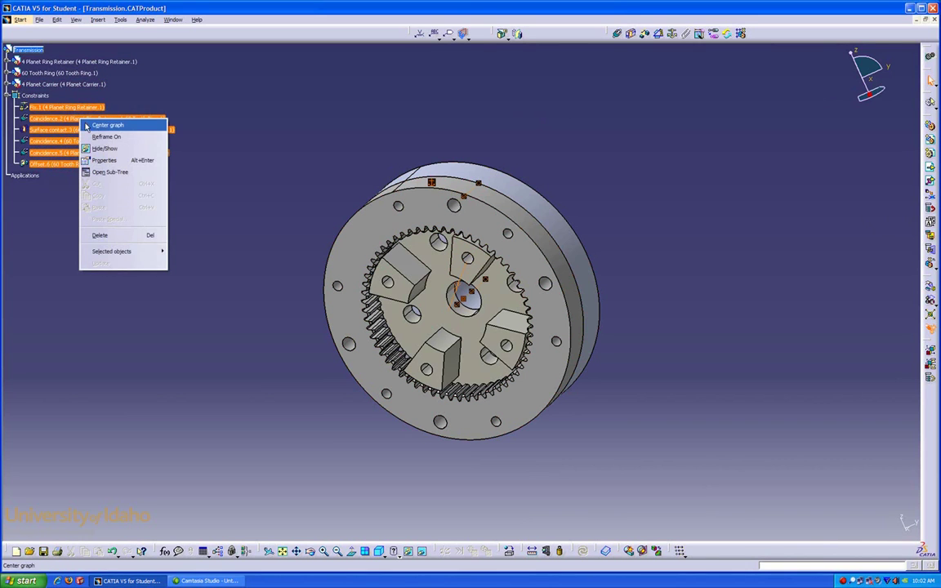
pyautogui.click(100, 150)
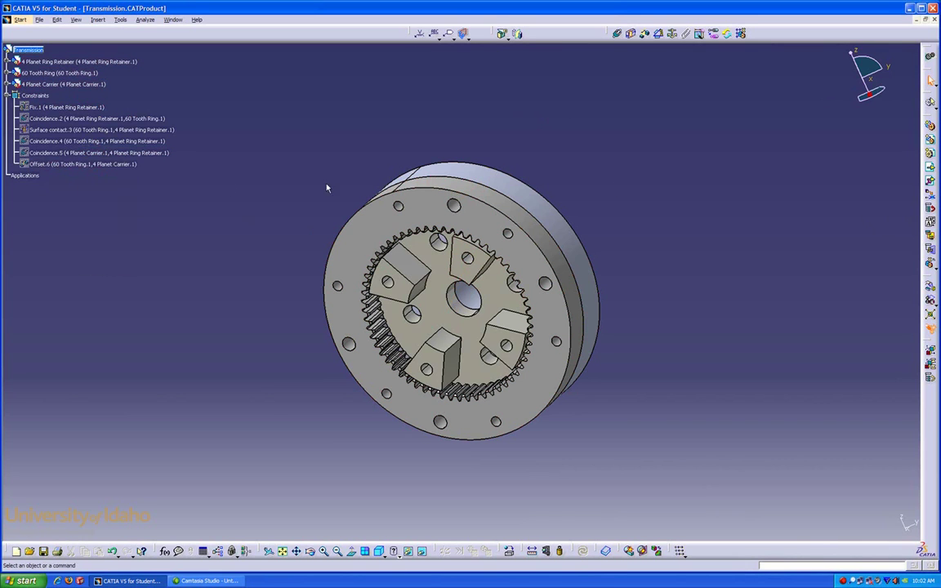
pyautogui.moveTo(730, 213); pyautogui.dragTo(658, 236, button='middle')
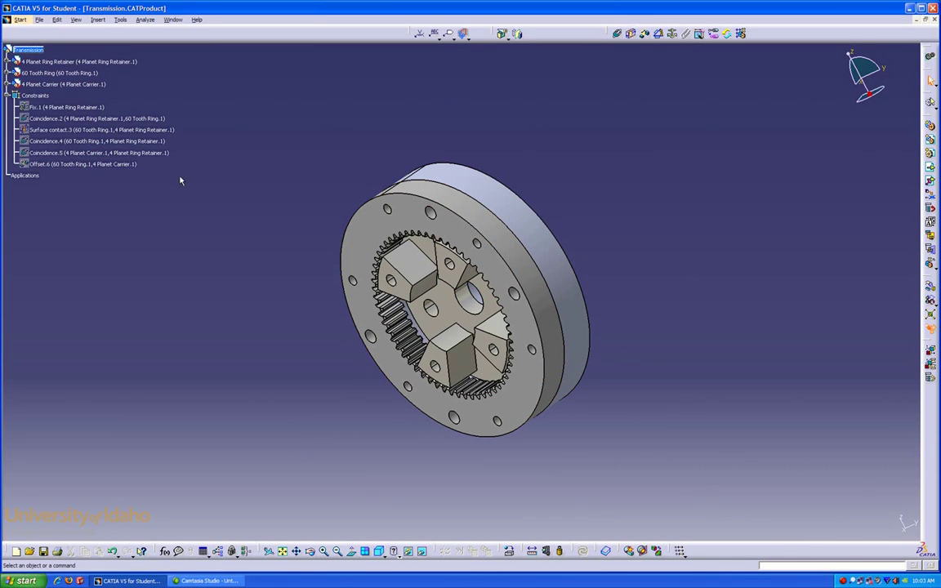
# Insert the 18 Tooth Planet part into Transmission as an existing component
pyautogui.rightClick(29, 51)
pyautogui.moveTo(57, 200)
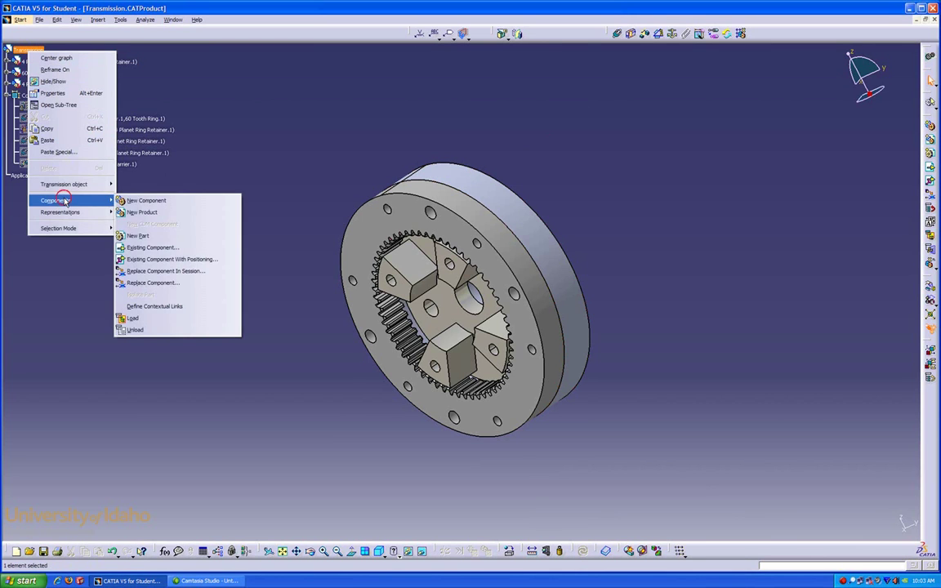
pyautogui.click(160, 248)
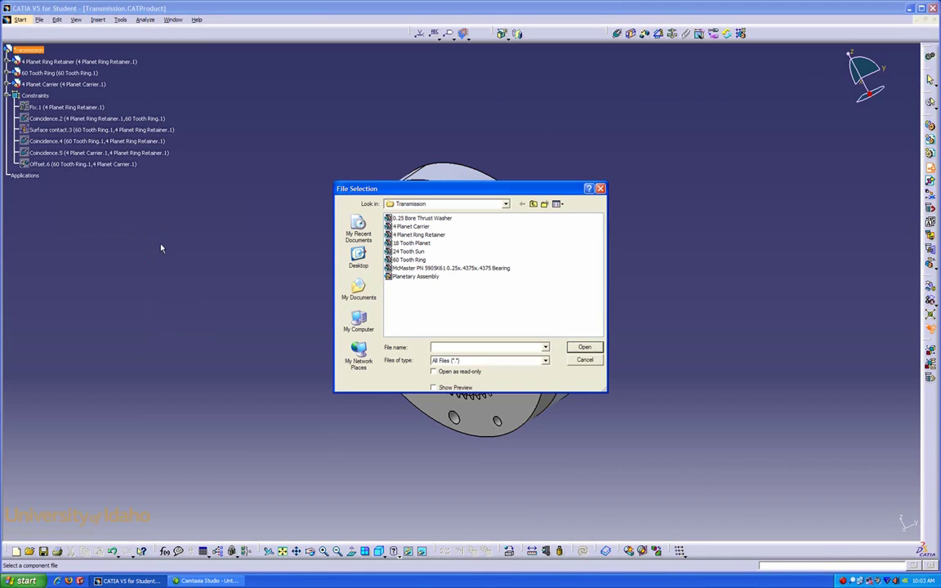
pyautogui.doubleClick(411, 244)
# Drag the new planet gear with the compass into the ring's interior
pyautogui.moveTo(664, 253); pyautogui.dragTo(584, 278, button='middle')
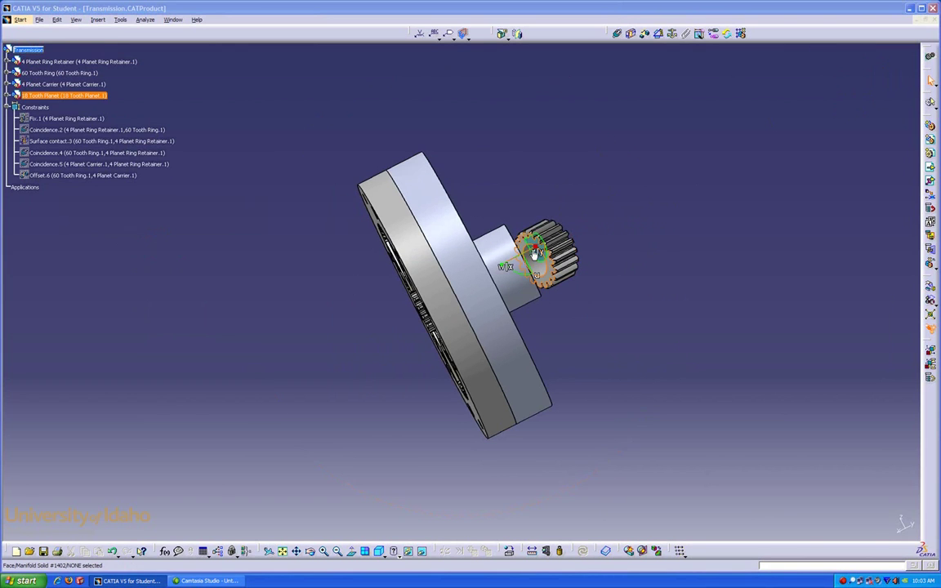
pyautogui.moveTo(531, 253); pyautogui.dragTo(353, 346)
pyautogui.moveTo(380, 262); pyautogui.dragTo(492, 296, button='middle')
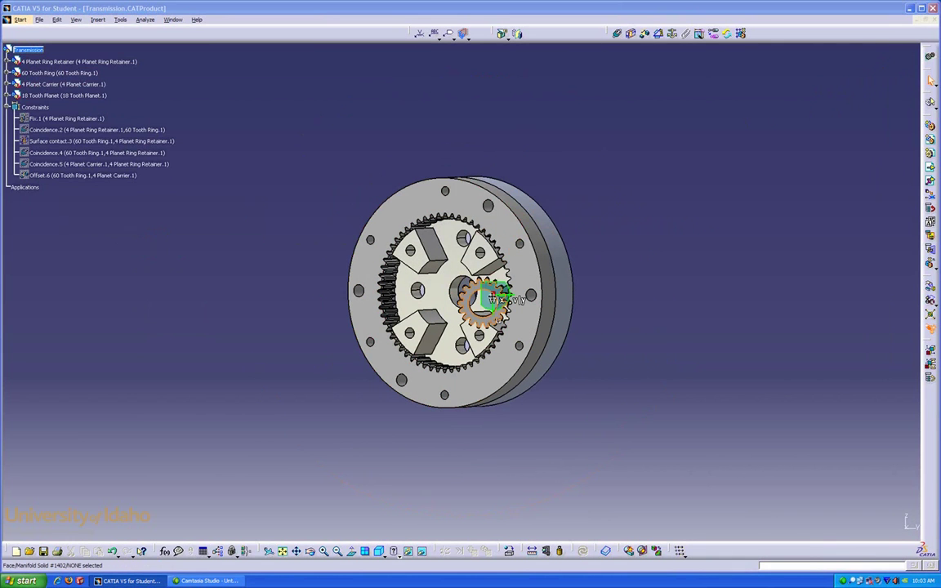
# Copy 18 Tooth Planet and paste it three times under Transmission, creating Planet.2, .3 and .4
pyautogui.click(623, 245)
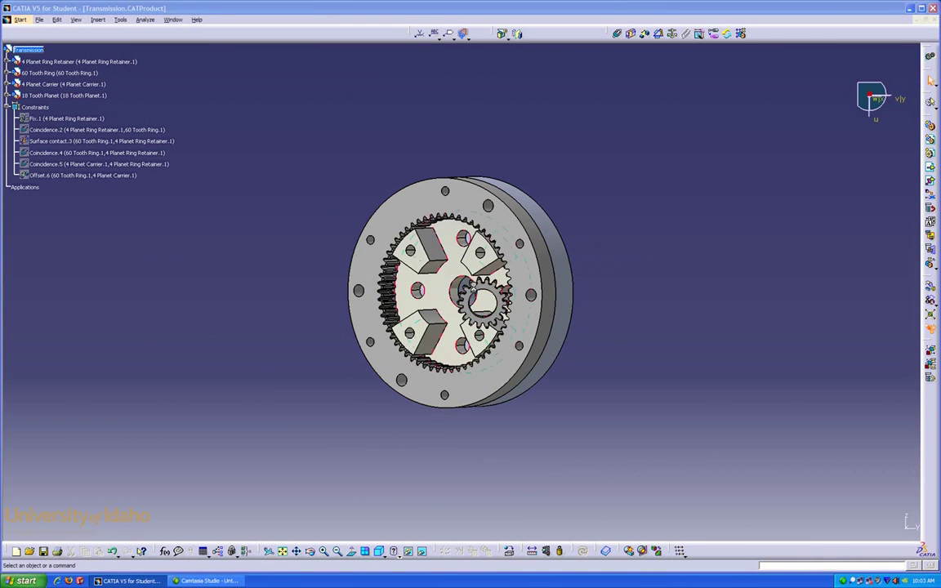
pyautogui.rightClick(39, 97)
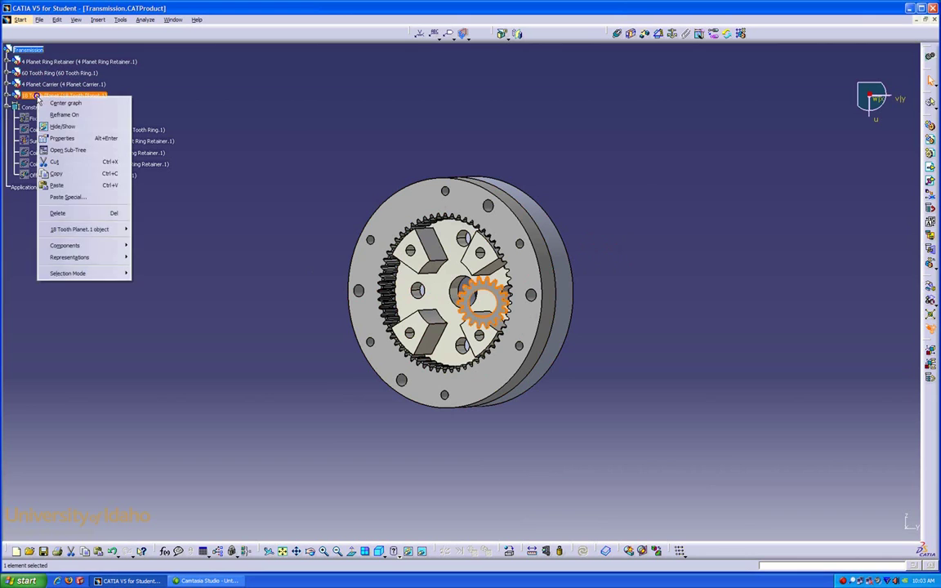
pyautogui.click(70, 173)
pyautogui.click(29, 50)
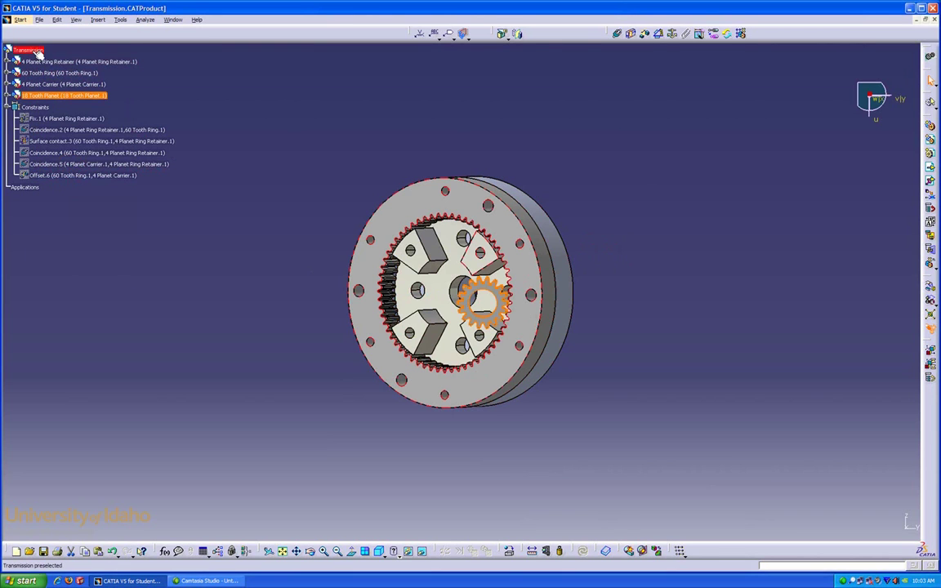
pyautogui.rightClick(34, 52)
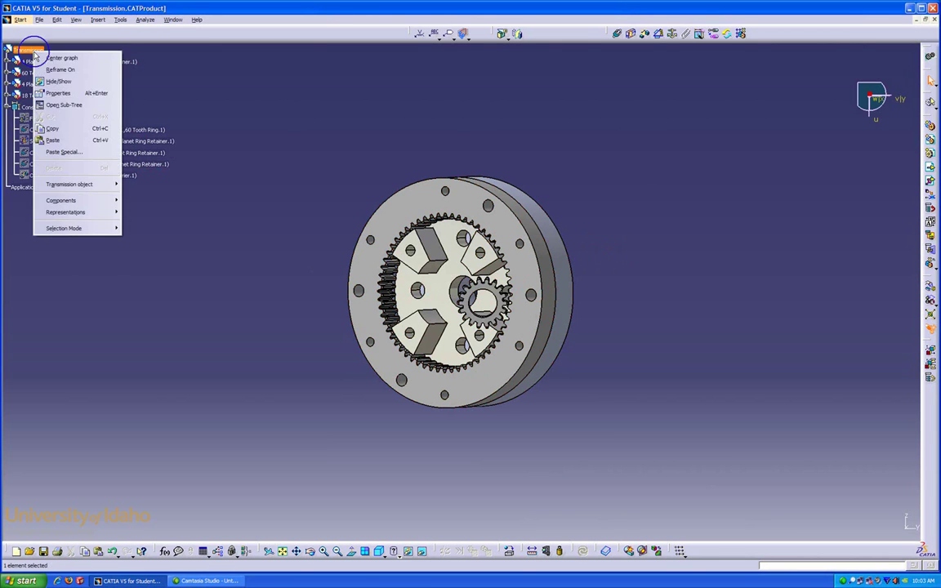
pyautogui.click(55, 140)
pyautogui.click(100, 107)
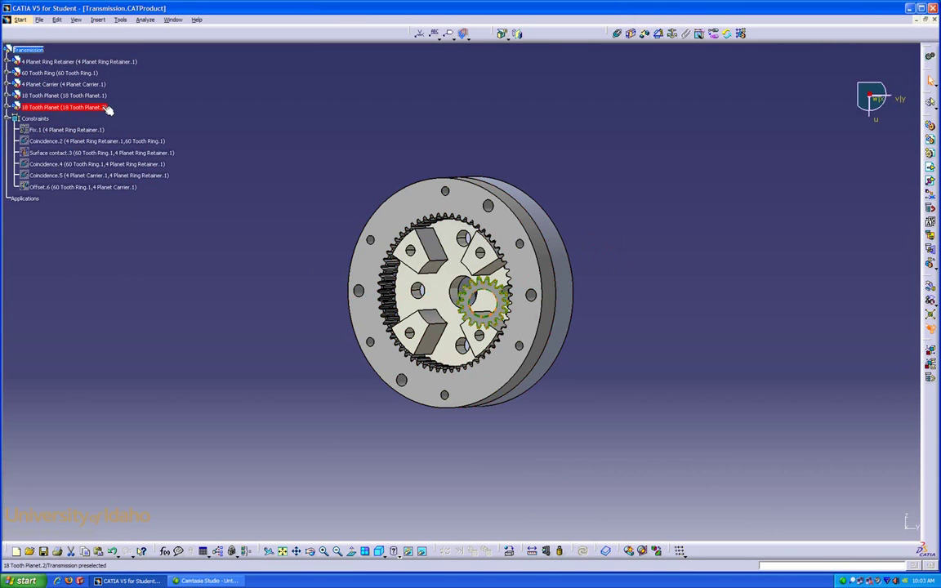
pyautogui.rightClick(34, 50)
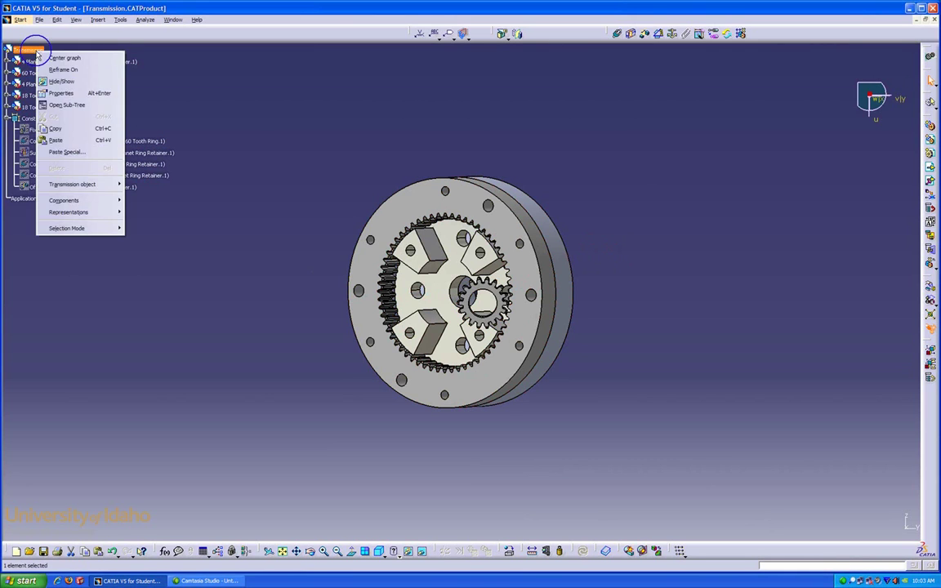
pyautogui.click(63, 142)
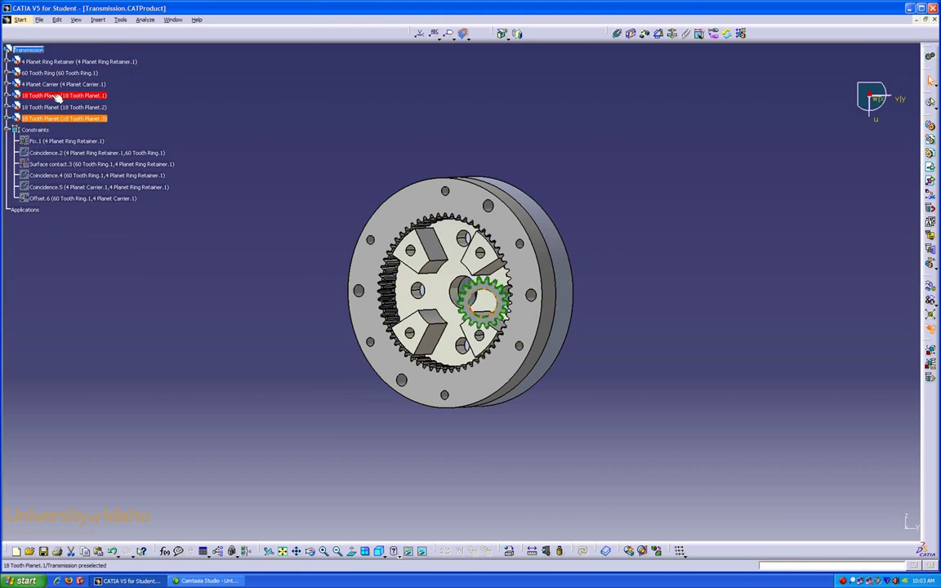
pyautogui.rightClick(41, 53)
pyautogui.click(63, 138)
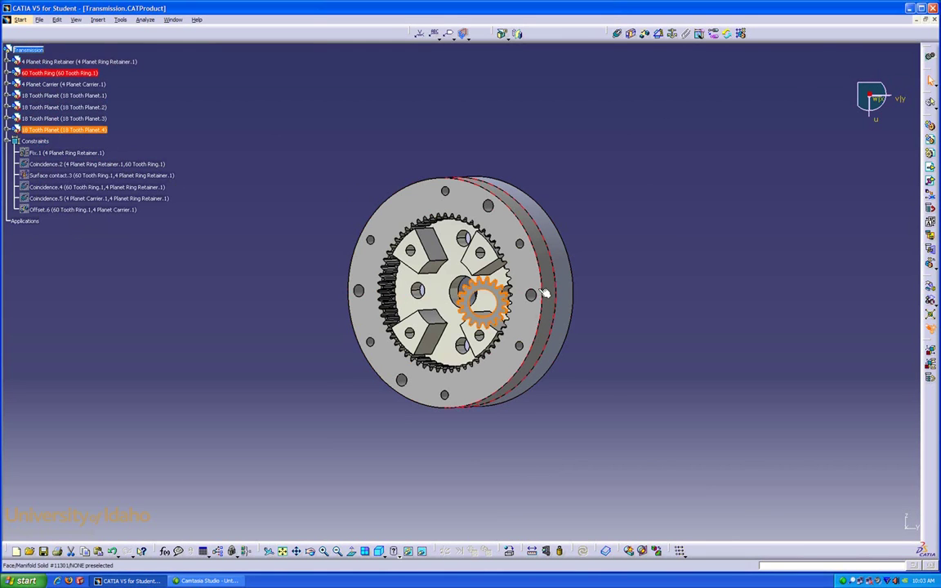
# Use the compass to drag three stacked planet gears out beside and below the ring
pyautogui.moveTo(583, 184); pyautogui.dragTo(558, 236, button='middle')
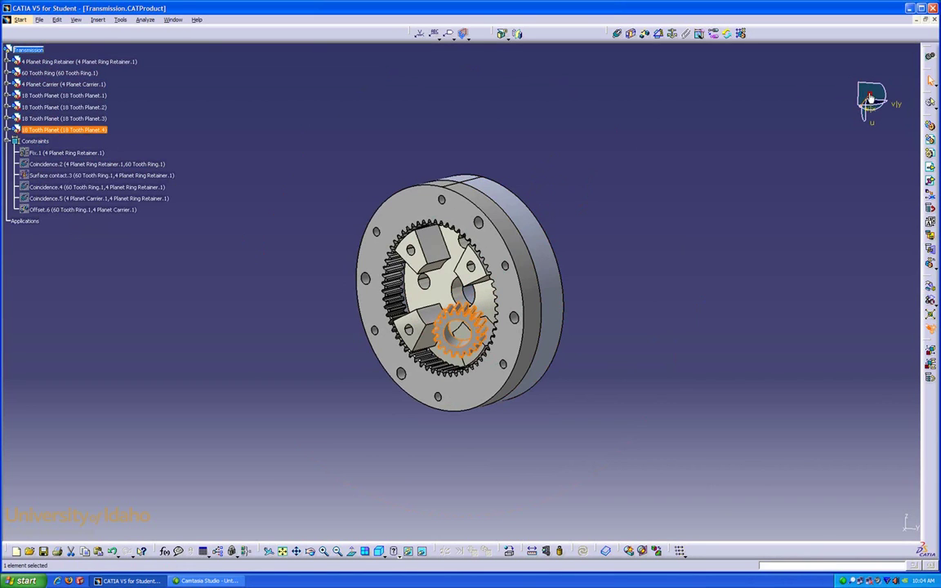
pyautogui.moveTo(867, 92); pyautogui.dragTo(527, 311)
pyautogui.moveTo(460, 325); pyautogui.dragTo(396, 195)
pyautogui.click(455, 326)
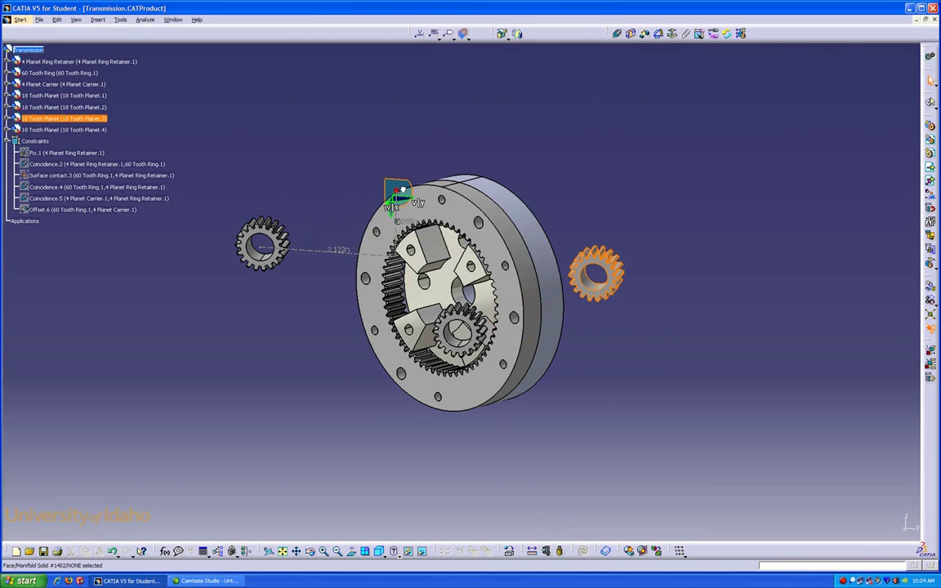
pyautogui.click(460, 325)
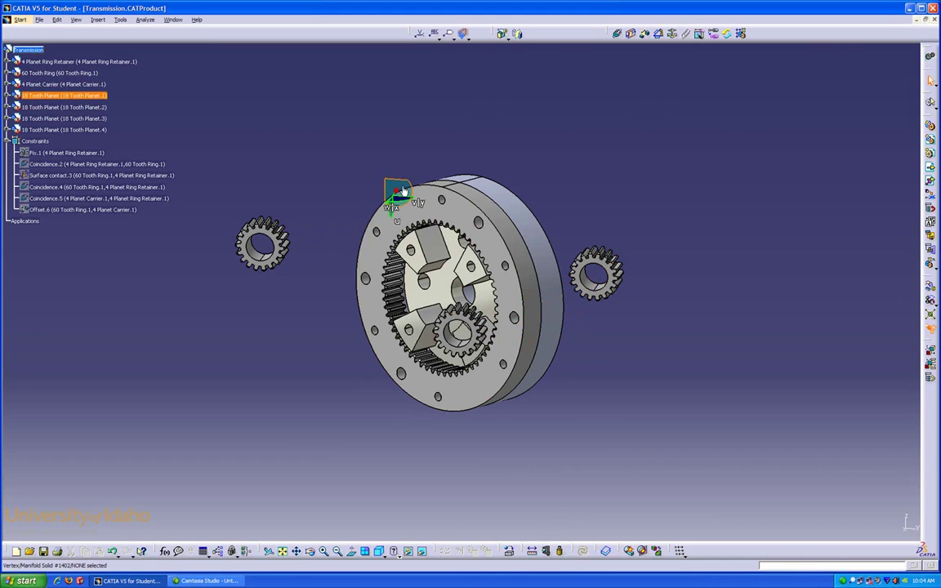
pyautogui.moveTo(403, 191); pyautogui.dragTo(335, 141)
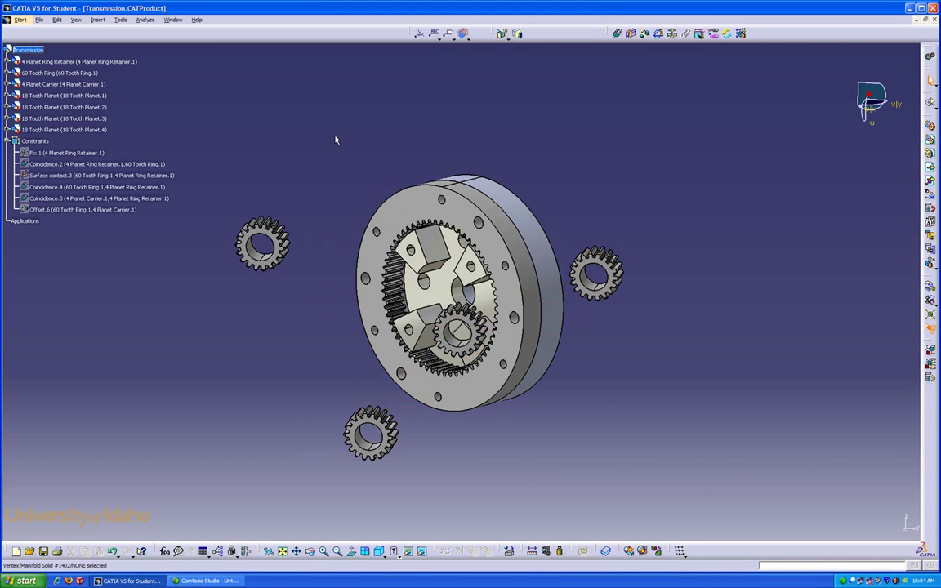
pyautogui.moveTo(327, 282); pyautogui.dragTo(425, 283, button='middle')
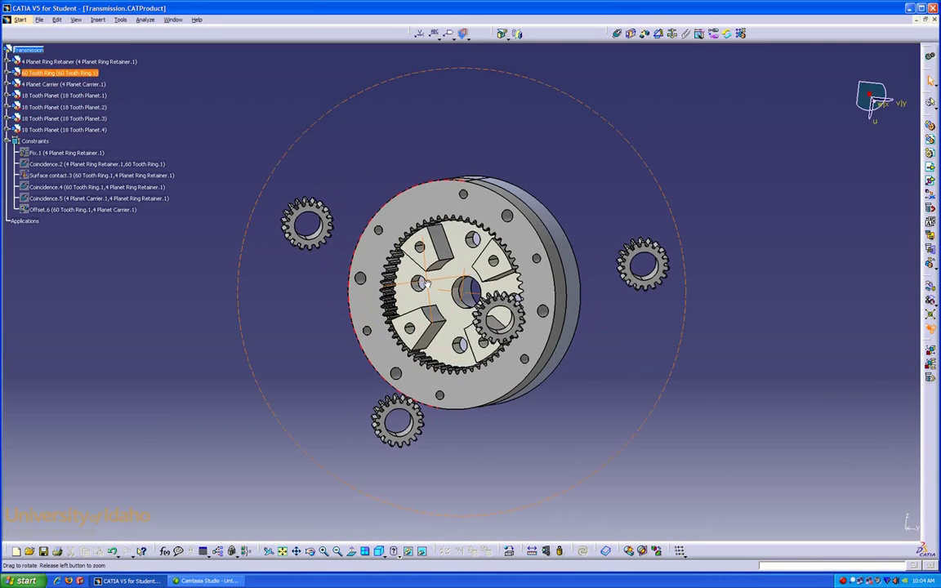
# Make the left planet gear and 18 Tooth Planet.2 coaxial with two carrier hole axes
pyautogui.click(616, 35)
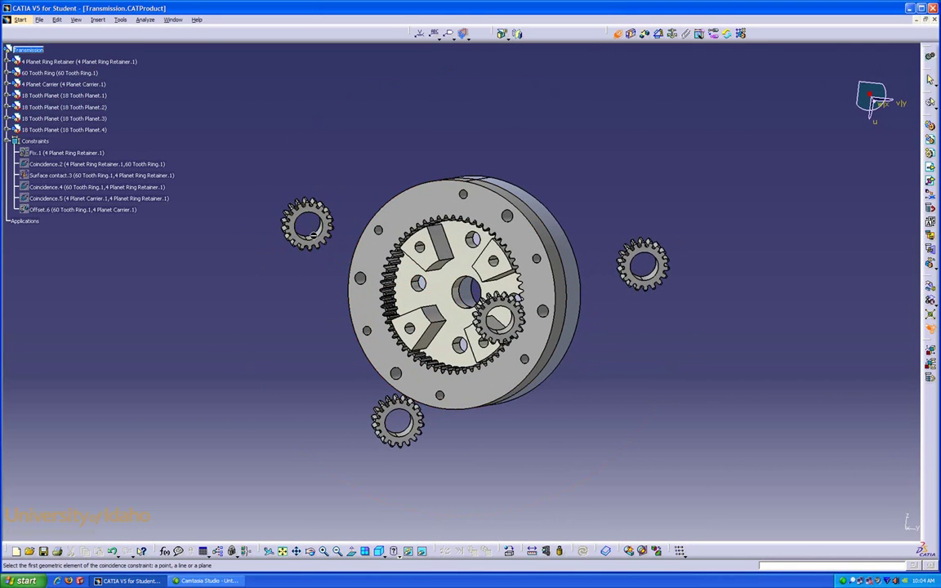
pyautogui.click(310, 230)
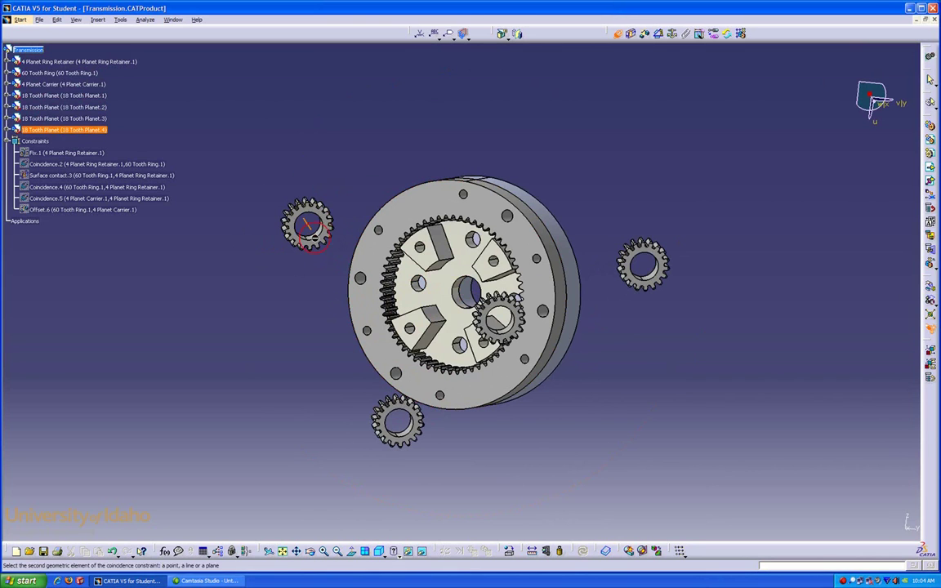
pyautogui.click(418, 282)
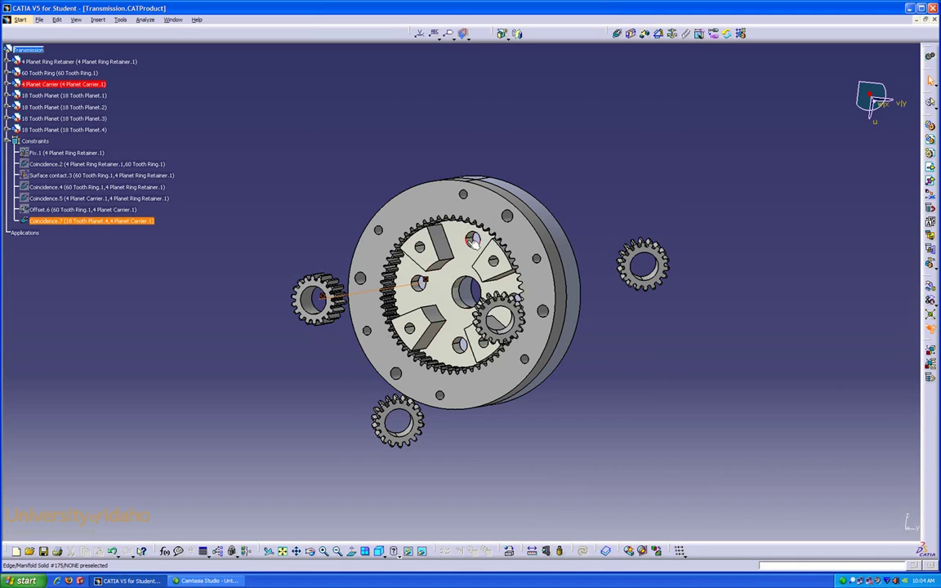
pyautogui.click(616, 34)
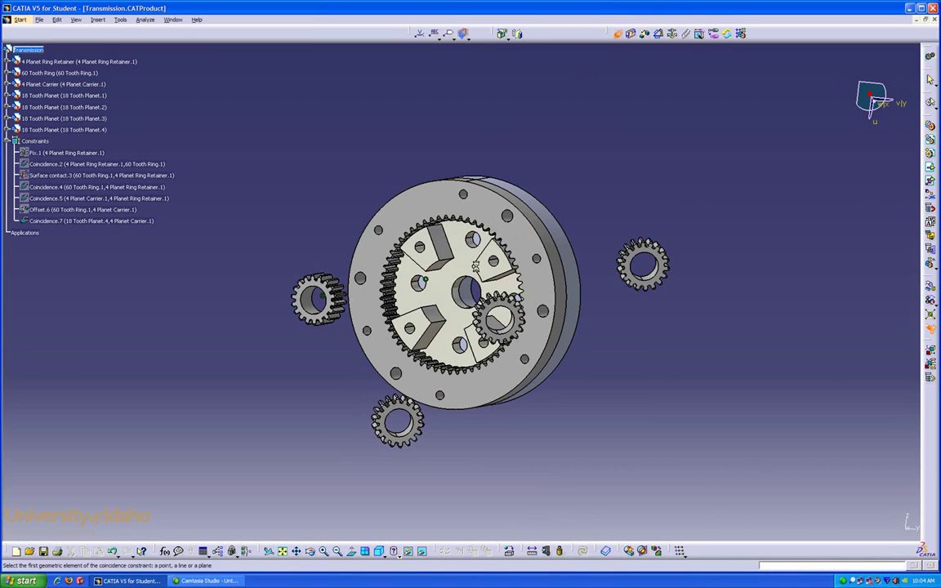
pyautogui.click(472, 239)
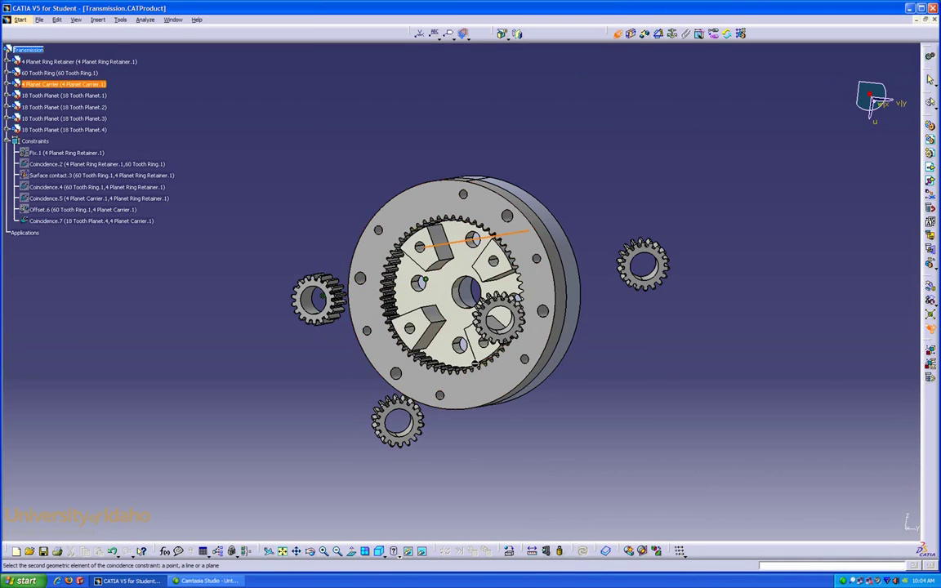
pyautogui.moveTo(500, 331); pyautogui.dragTo(380, 296, button='middle')
pyautogui.click(424, 327)
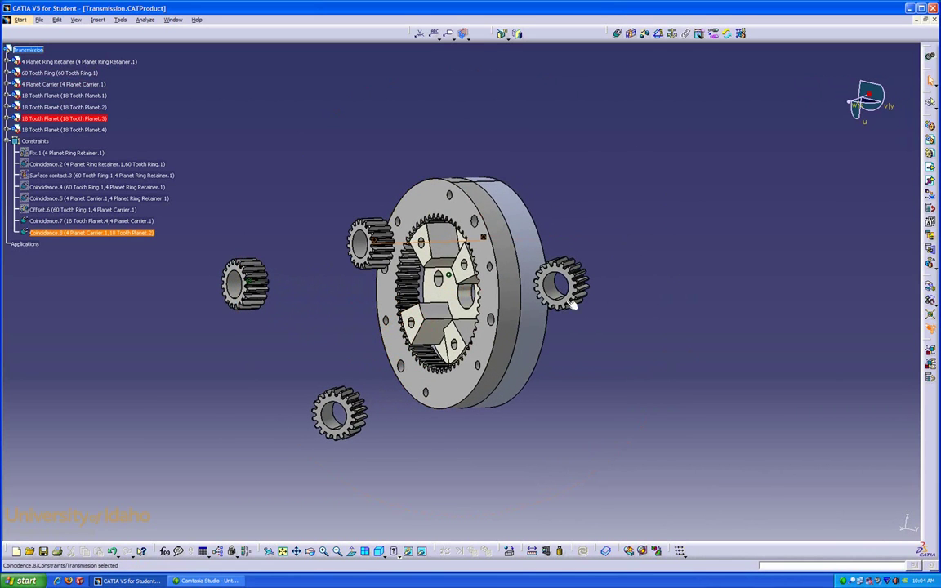
# Align the right and lower planet gears with the remaining carrier hole axes, completing Coincidence.7–10
pyautogui.click(619, 35)
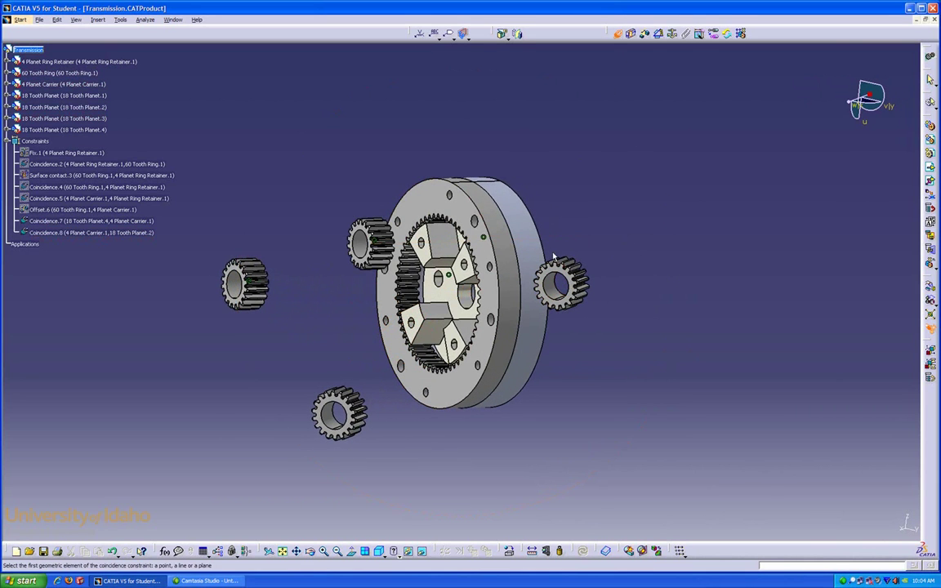
pyautogui.click(559, 283)
pyautogui.moveTo(467, 294); pyautogui.dragTo(539, 288, button='middle')
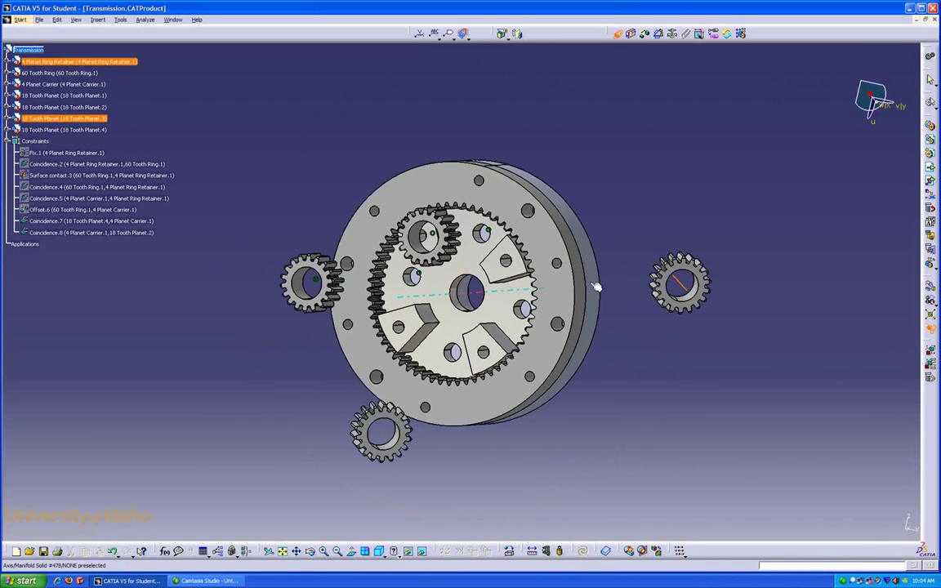
pyautogui.click(527, 309)
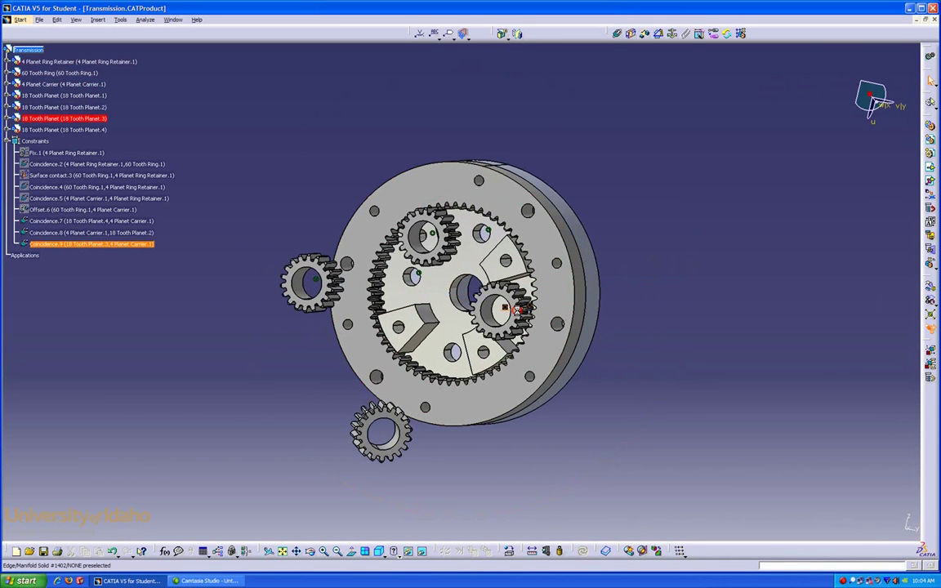
pyautogui.click(399, 446)
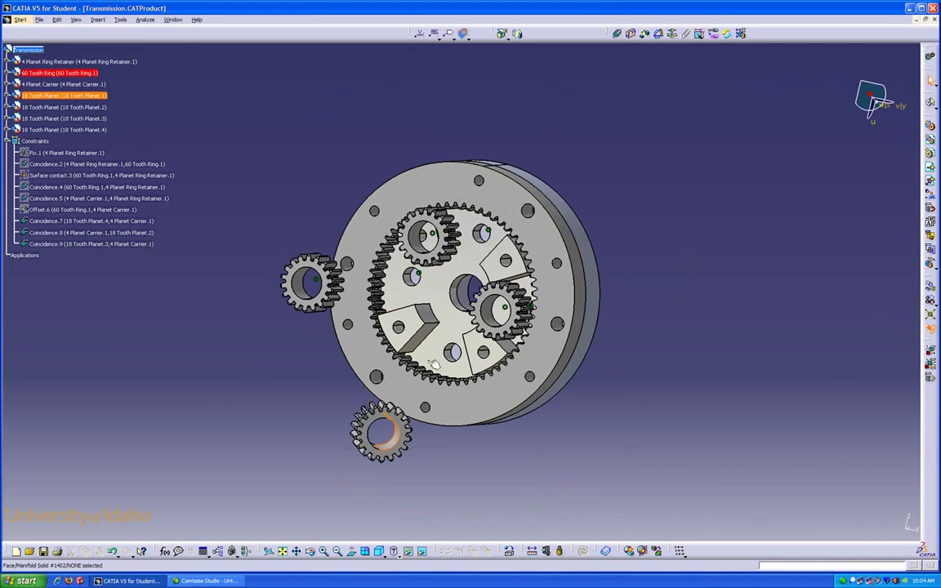
pyautogui.click(618, 34)
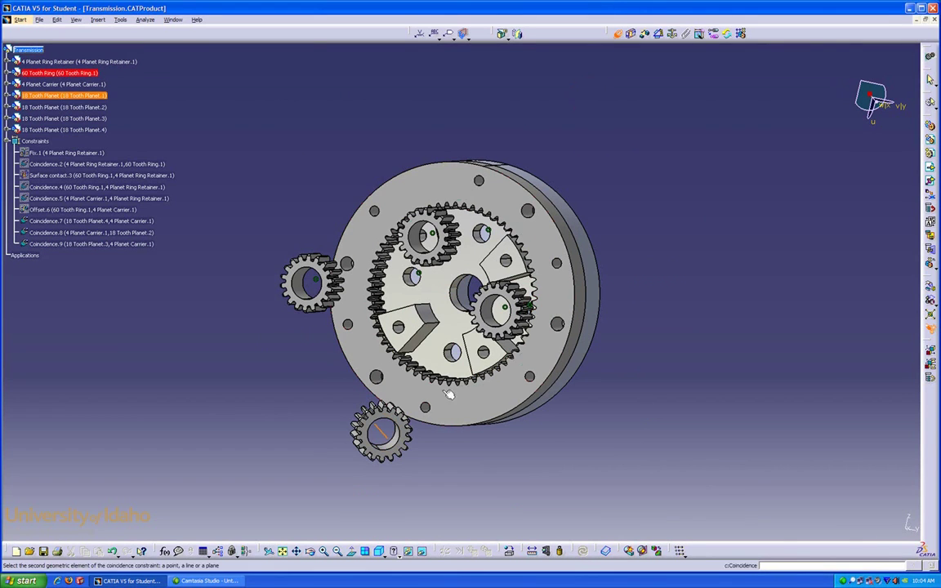
pyautogui.click(452, 354)
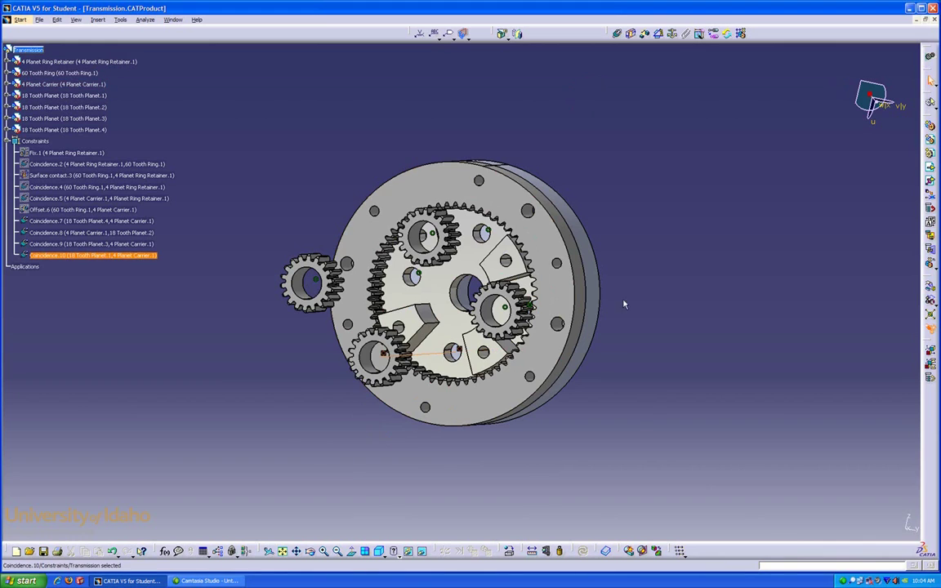
pyautogui.moveTo(610, 291); pyautogui.dragTo(526, 294, button='middle')
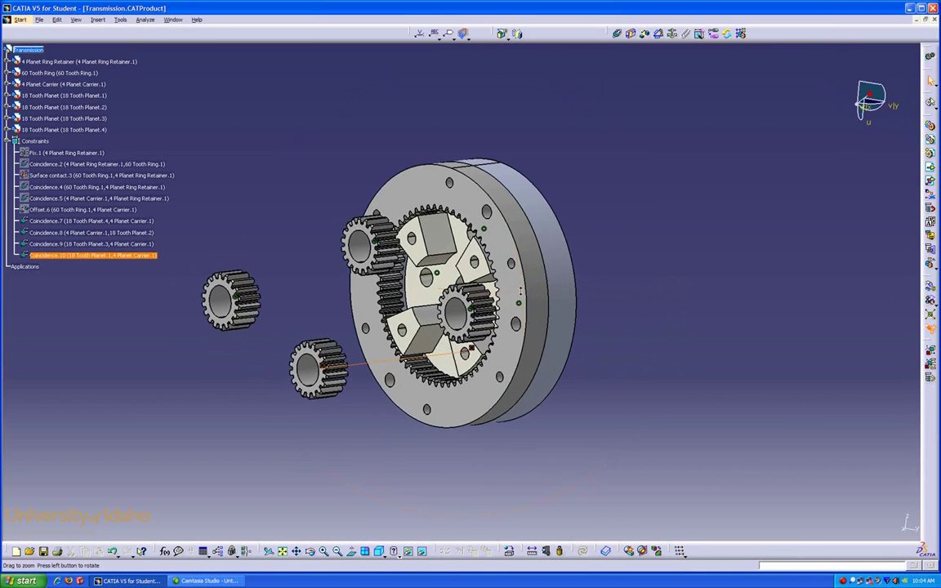
# Seat 18 Tooth Planet.3 and Planet.2 against the 60 Tooth Ring with 0 offsets
pyautogui.click(616, 79)
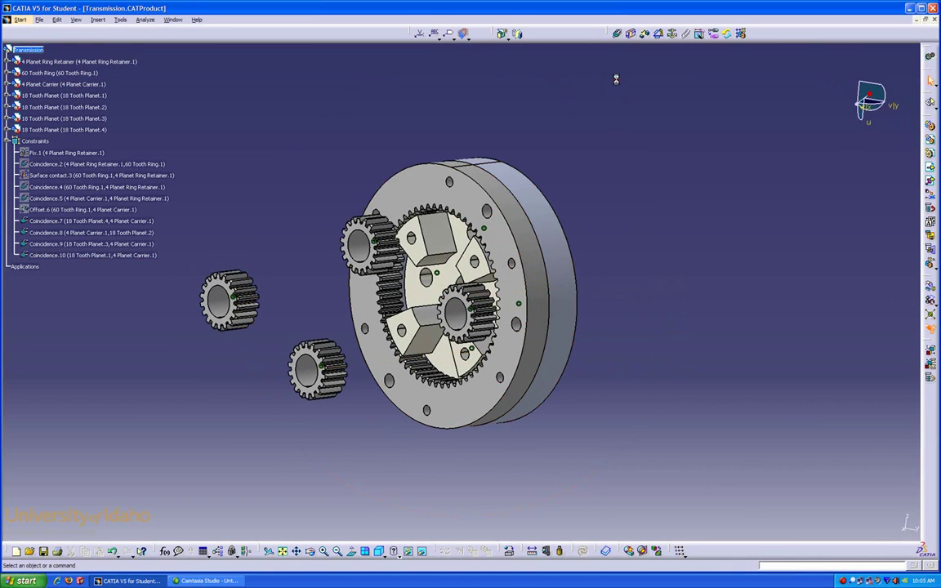
pyautogui.click(459, 301)
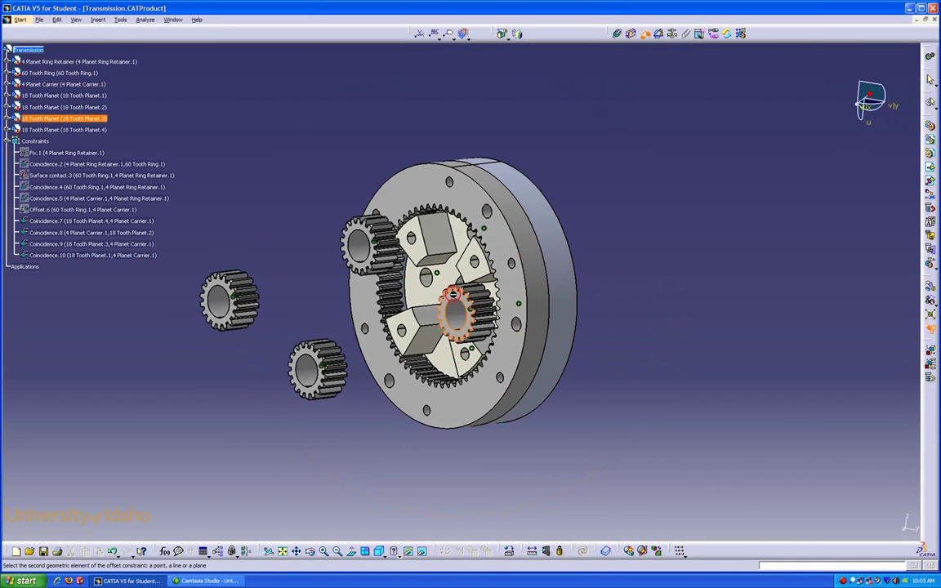
pyautogui.click(516, 296)
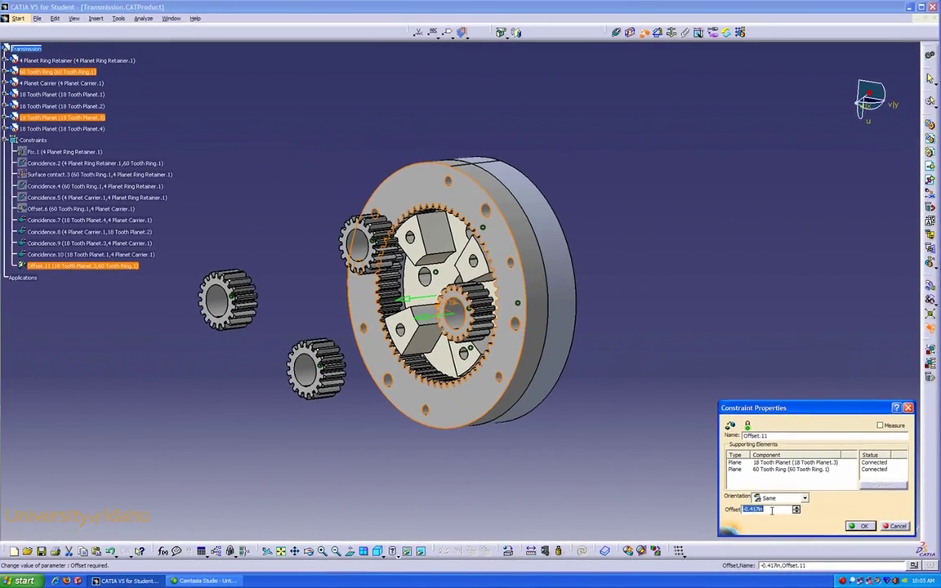
pyautogui.write('0')
pyautogui.press('Return')
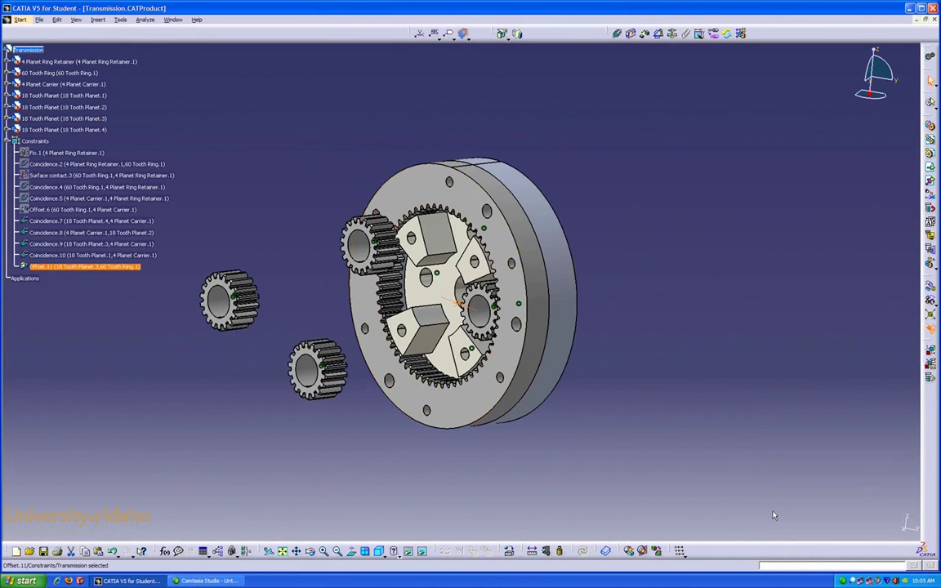
pyautogui.moveTo(490, 383)
pyautogui.mouseDown(button='middle')
pyautogui.moveTo(561, 390)
pyautogui.moveTo(485, 373)
pyautogui.mouseUp(button='middle')
pyautogui.click(369, 233)
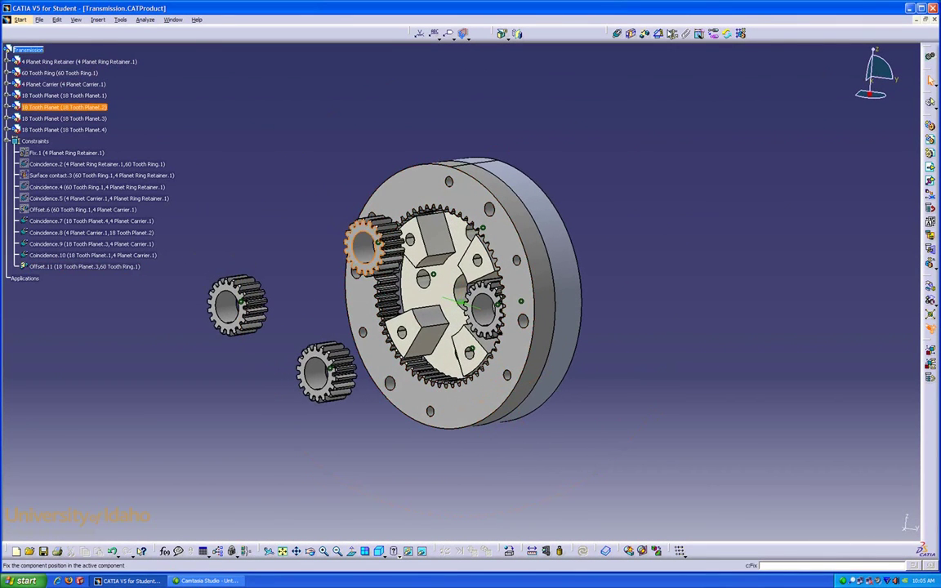
pyautogui.click(645, 34)
pyautogui.click(419, 191)
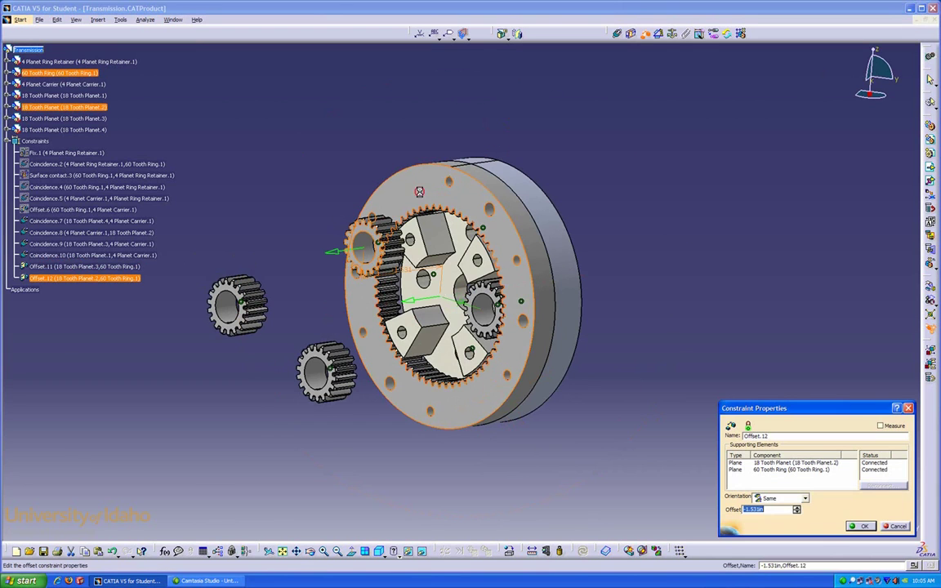
pyautogui.press('Return')
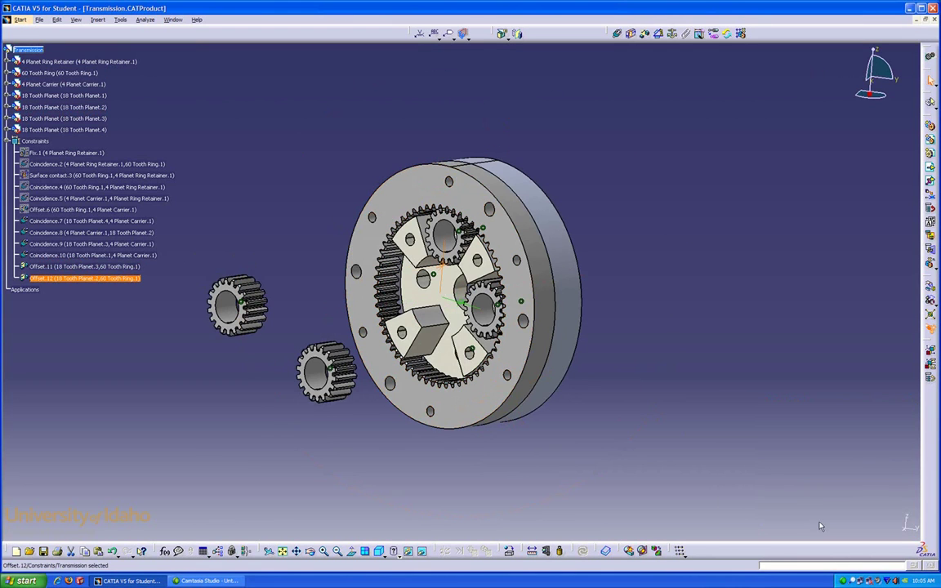
# Offset 18 Tooth Planet.4 and Planet.1 against the 60 Tooth Ring
pyautogui.click(255, 292)
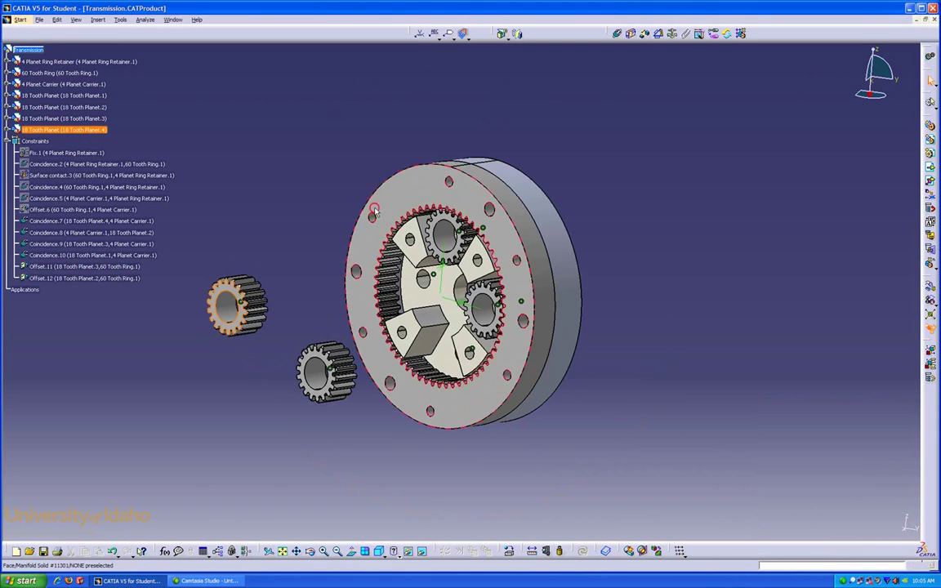
pyautogui.click(645, 34)
pyautogui.click(409, 211)
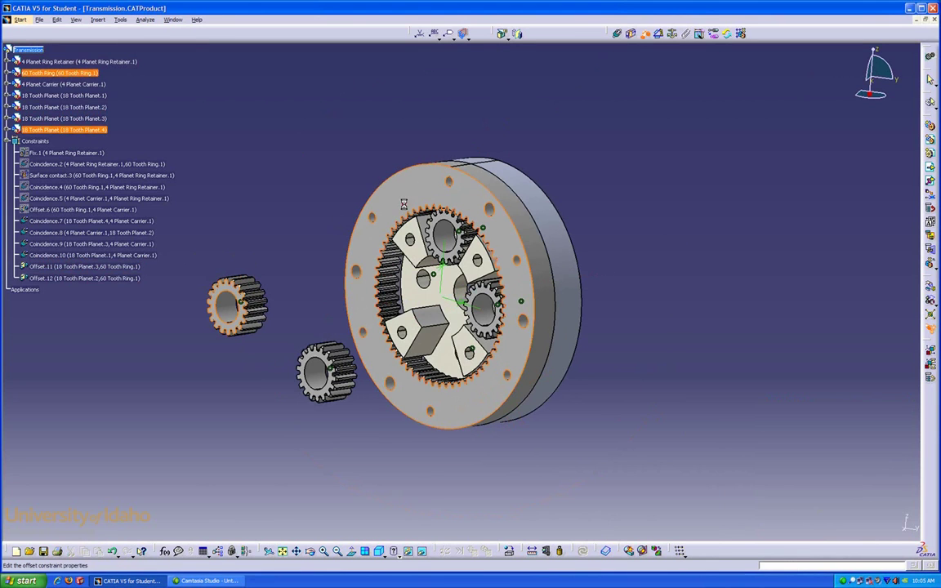
pyautogui.press('Return')
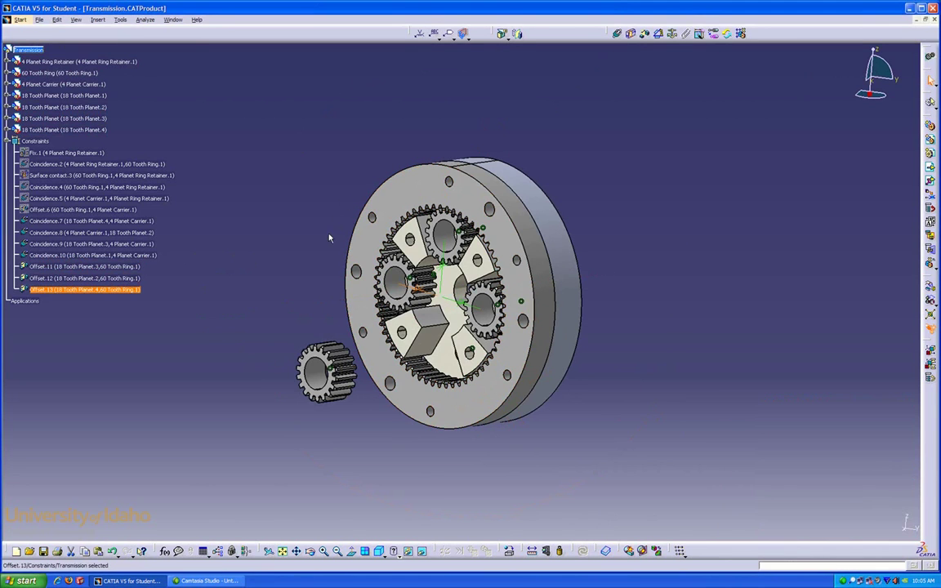
pyautogui.click(422, 396)
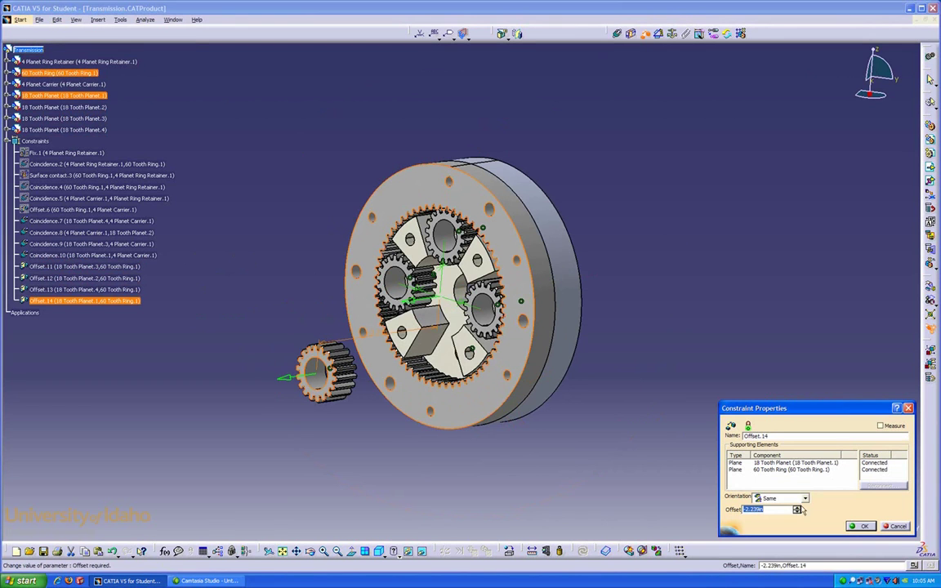
pyautogui.press('Return')
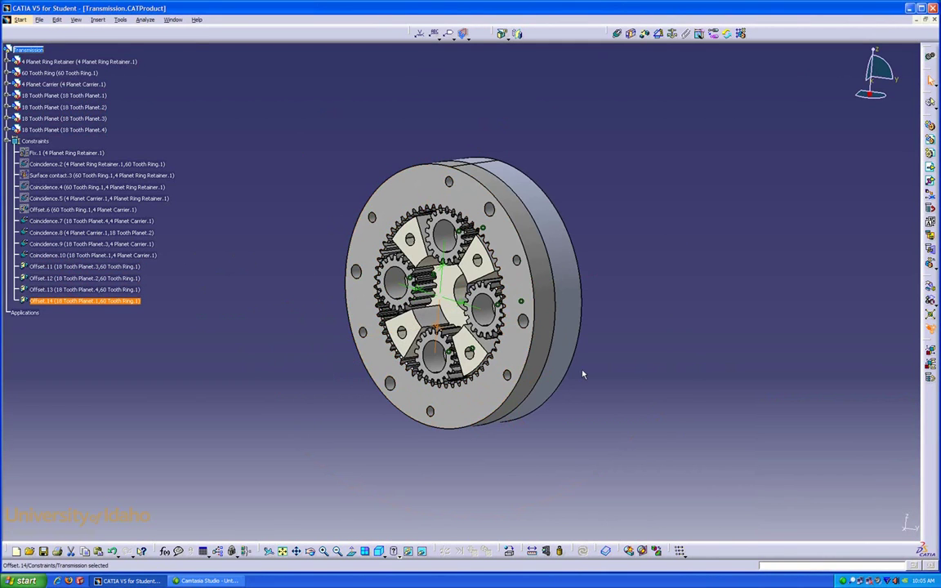
# Hide the constraint symbols from Coincidence.7 through Offset.14
pyautogui.click(45, 220)
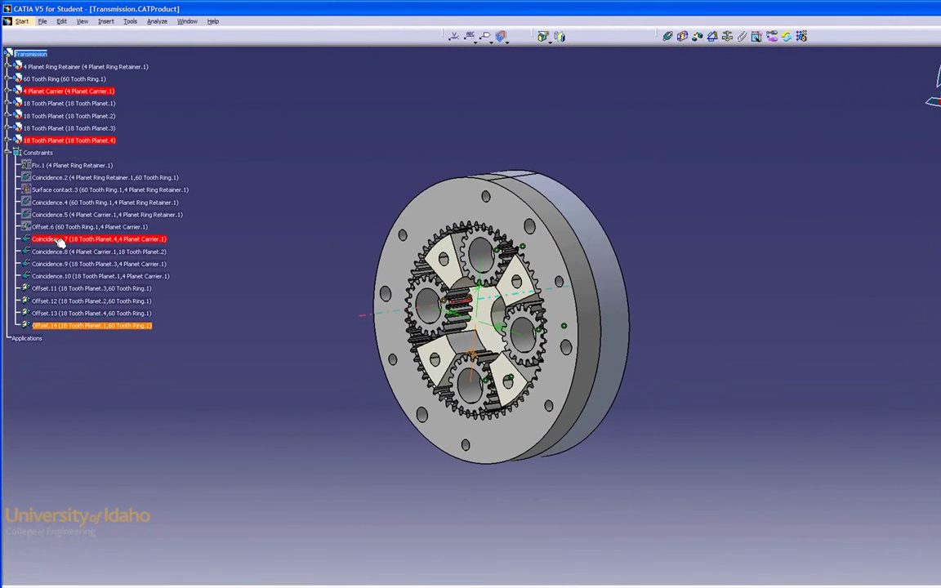
pyautogui.keyDown('shift'); pyautogui.click(58, 325); pyautogui.keyUp('shift')
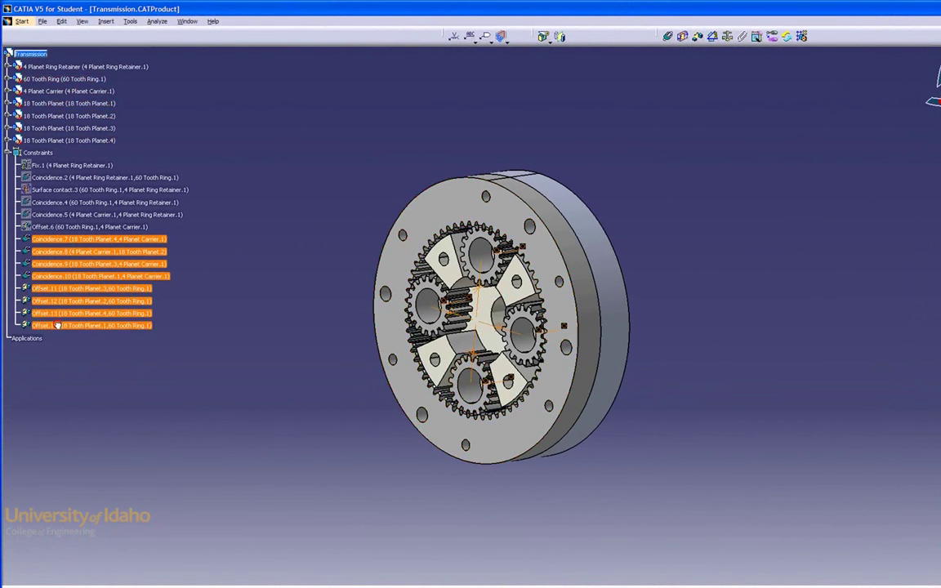
pyautogui.rightClick(57, 325)
pyautogui.click(80, 356)
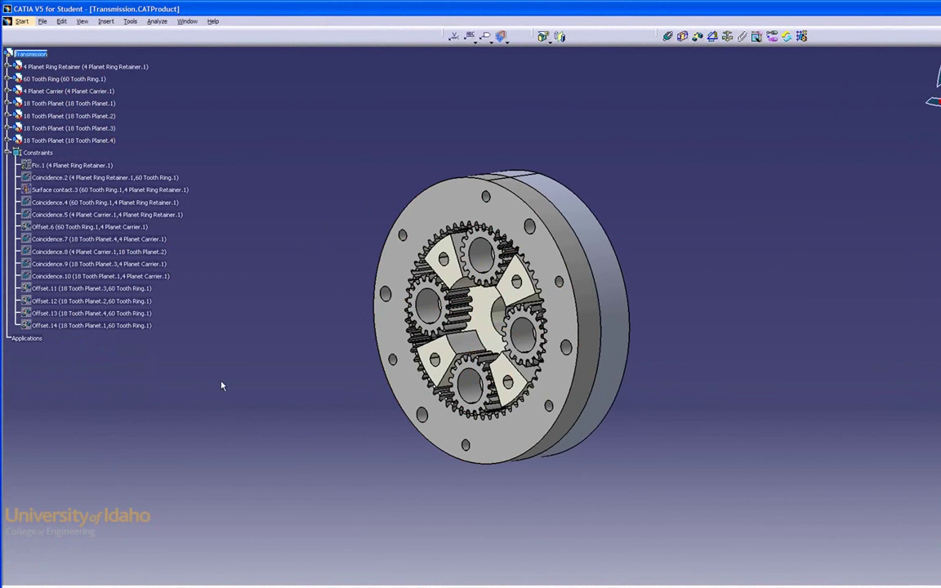
pyautogui.moveTo(252, 380); pyautogui.dragTo(287, 390, button='middle')
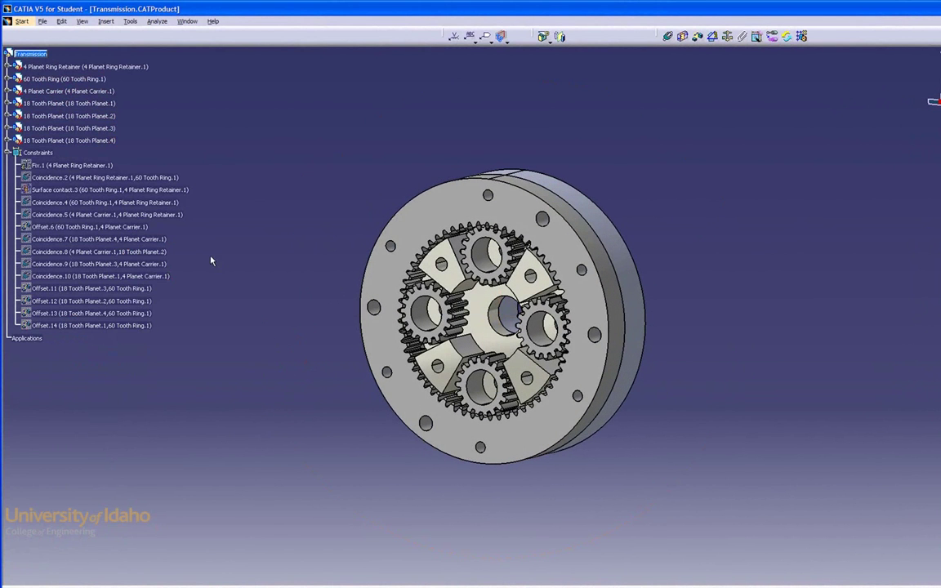
# Insert the 24 Tooth Sun part from File Selection as an existing component of Transmission
pyautogui.rightClick(36, 57)
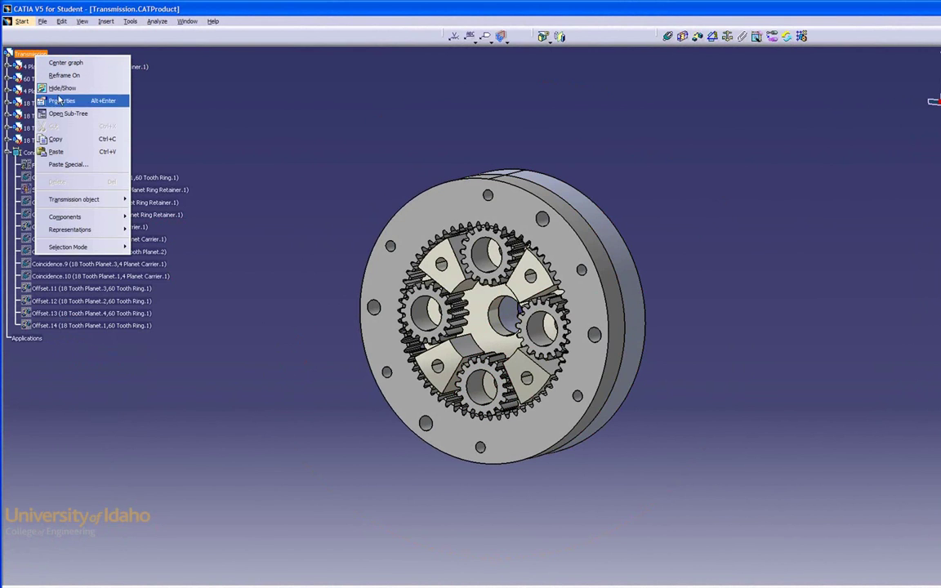
pyautogui.moveTo(72, 218)
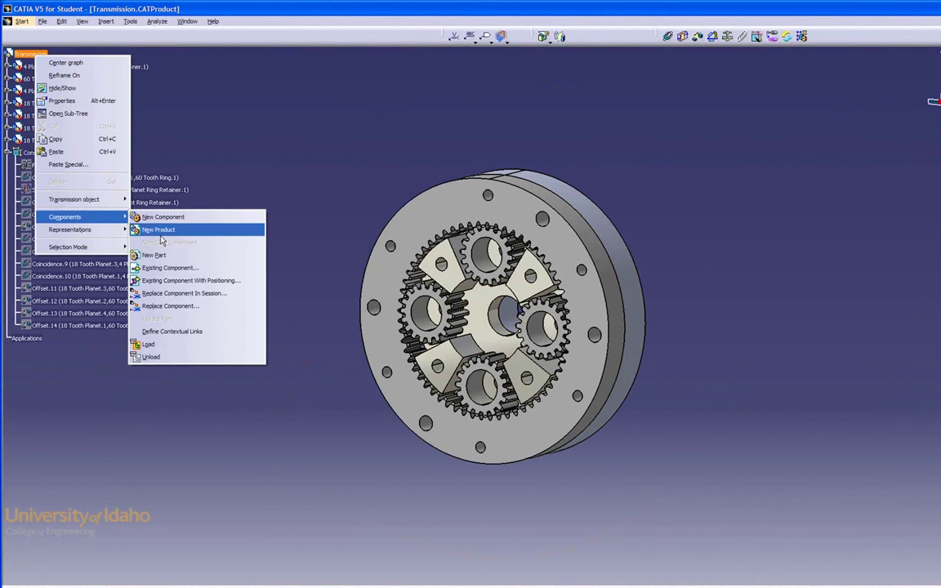
pyautogui.click(168, 268)
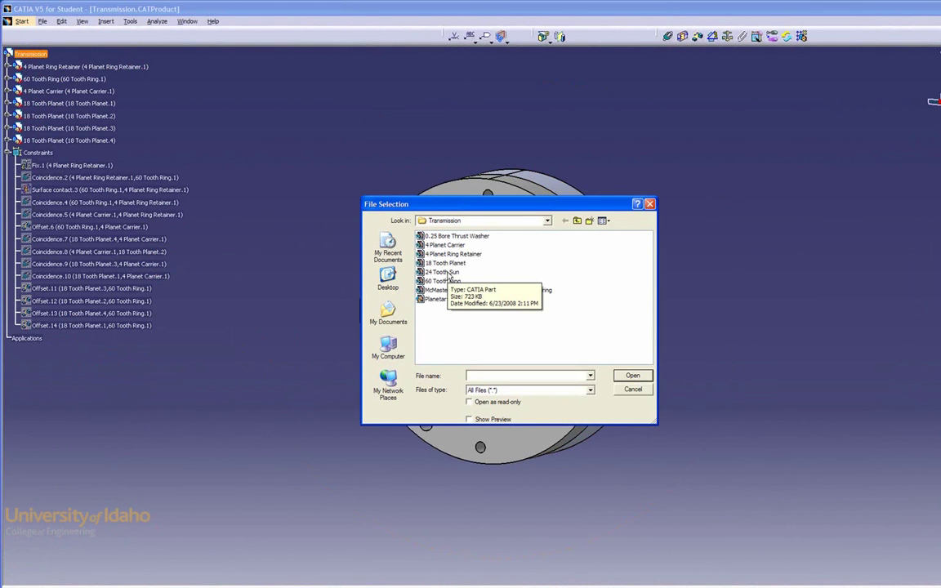
pyautogui.doubleClick(443, 272)
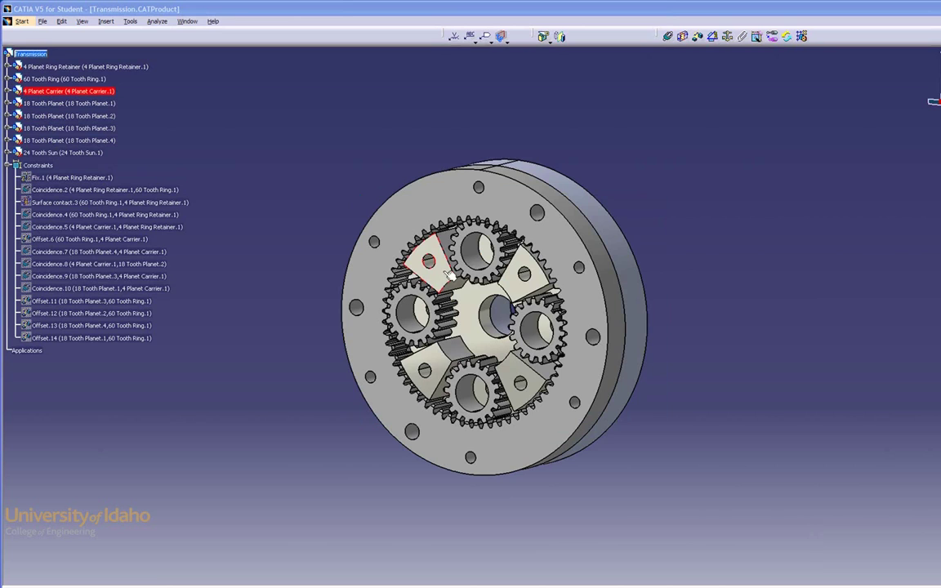
pyautogui.moveTo(641, 295); pyautogui.dragTo(427, 324, button='middle')
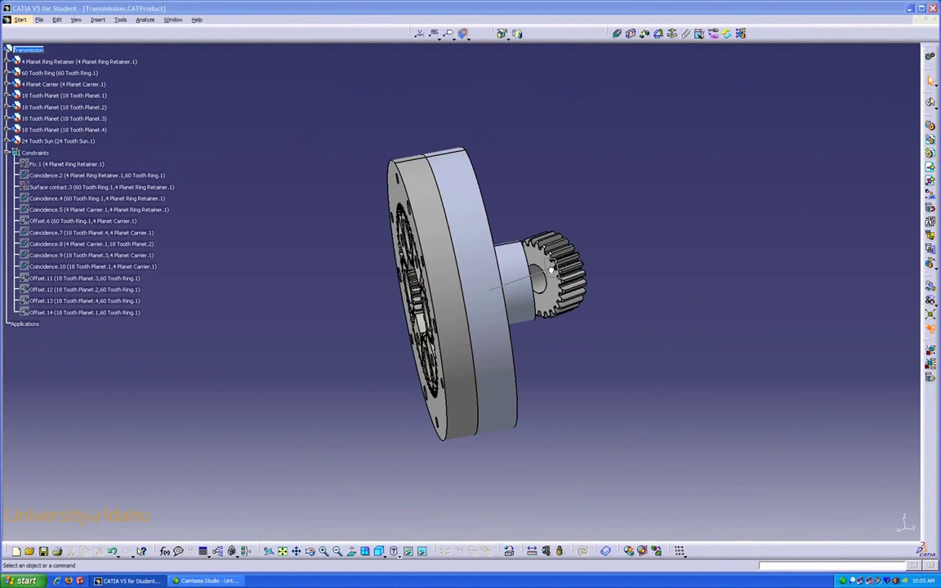
# Make the 24 Tooth Sun coaxial with the 60 Tooth Ring and offset their faces (Coincidence.15, Offset.16)
pyautogui.moveTo(538, 280); pyautogui.dragTo(488, 245, button='middle')
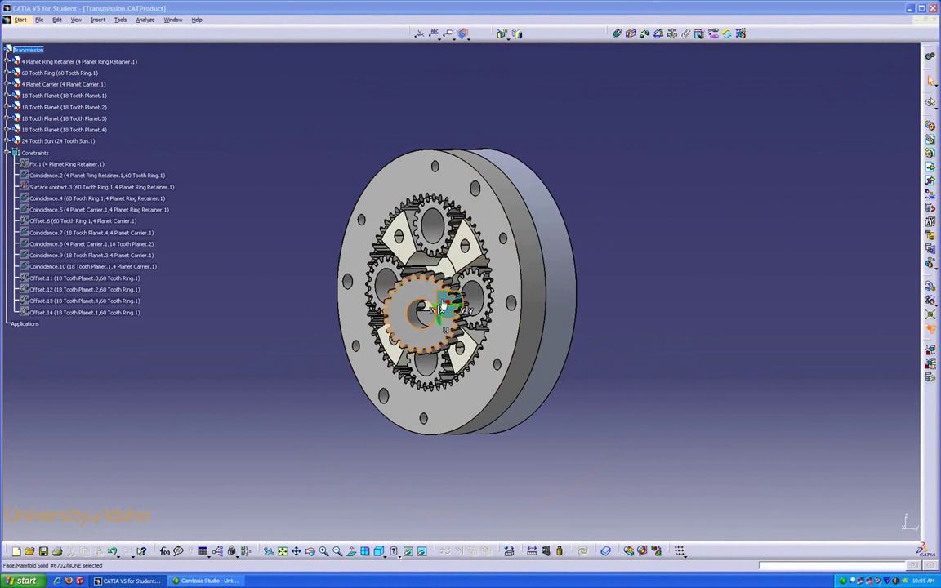
pyautogui.moveTo(447, 301); pyautogui.dragTo(866, 97)
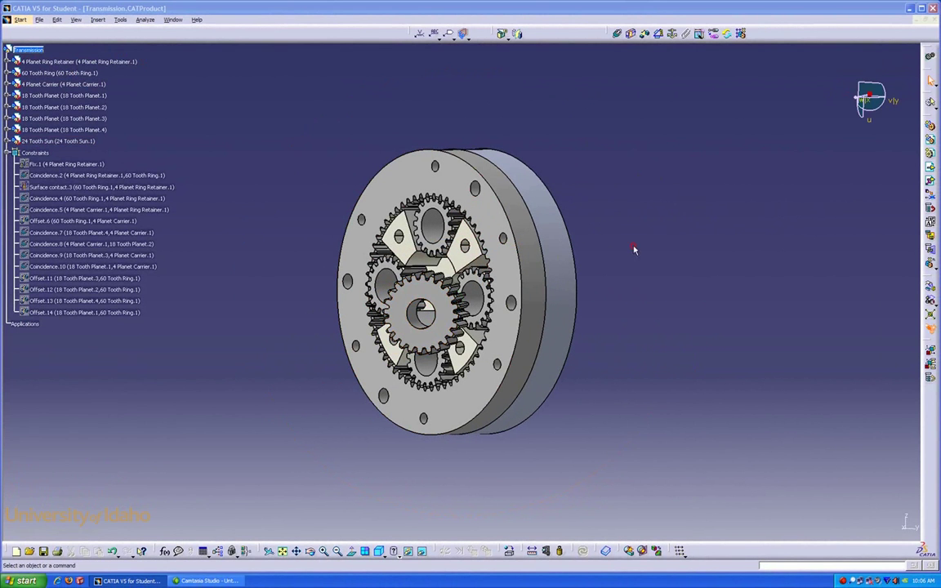
pyautogui.click(418, 317)
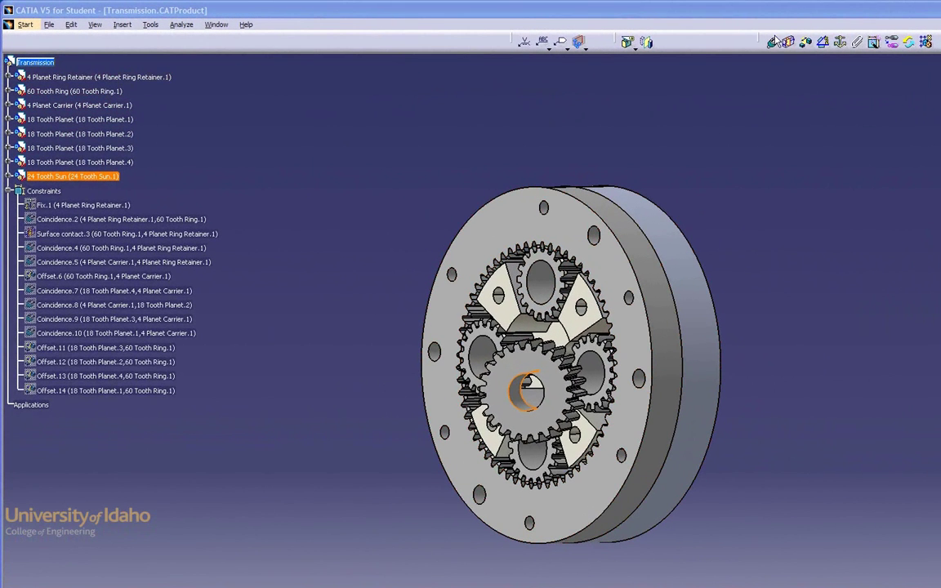
pyautogui.click(772, 42)
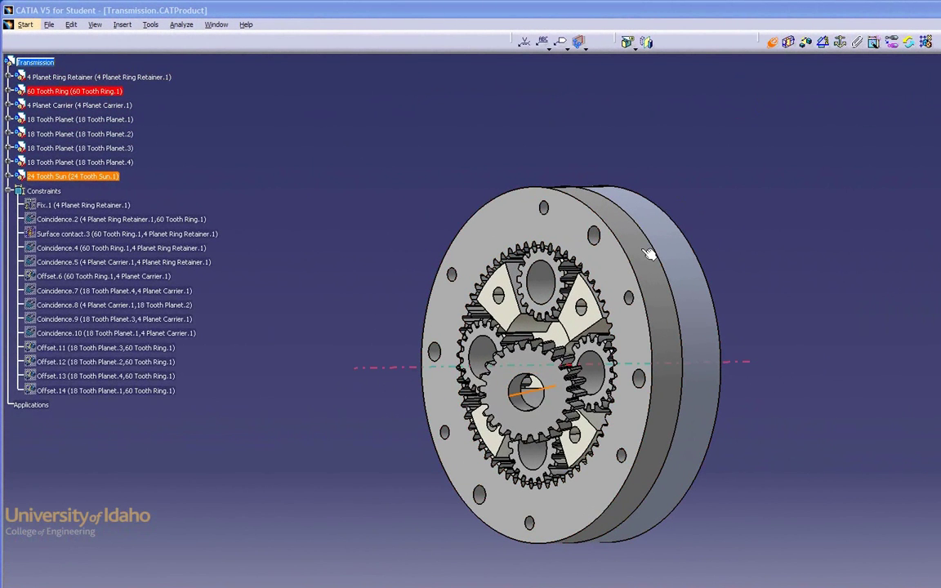
pyautogui.click(645, 327)
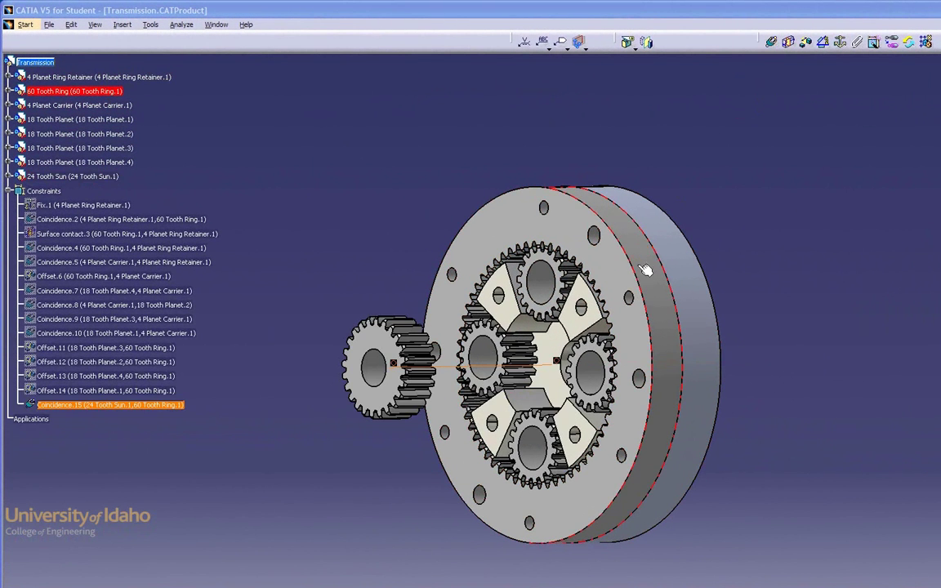
pyautogui.click(384, 363)
pyautogui.keyDown('ctrl'); pyautogui.click(500, 231); pyautogui.keyUp('ctrl')
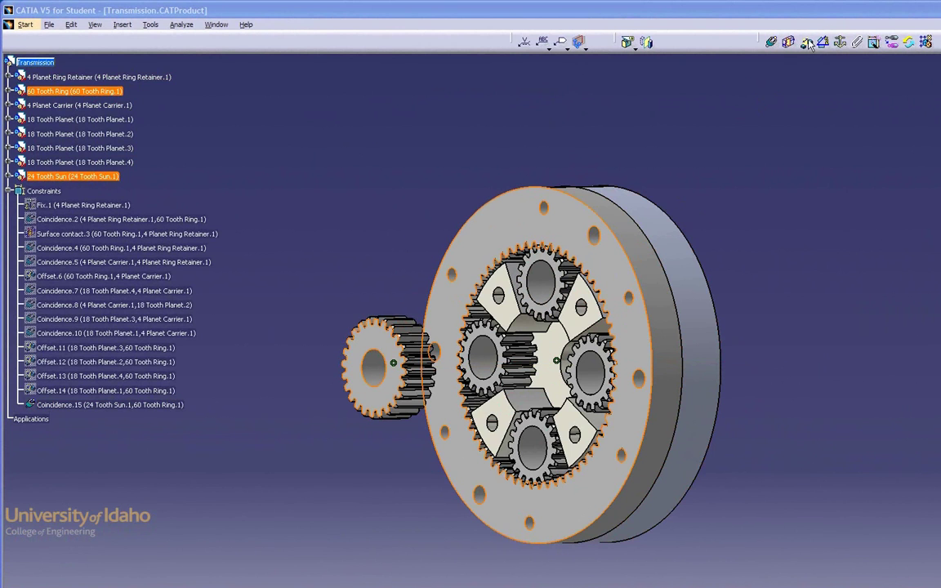
pyautogui.click(807, 43)
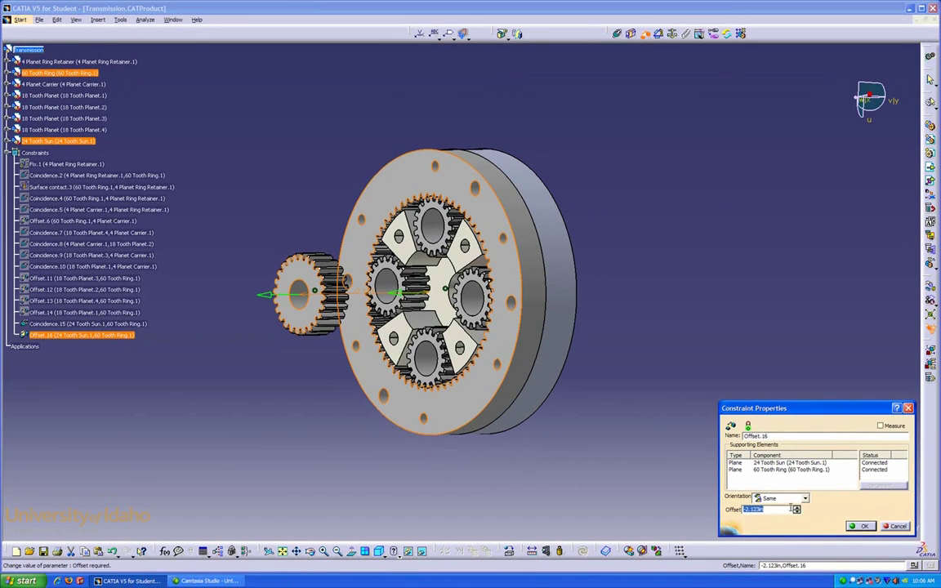
pyautogui.press('Return')
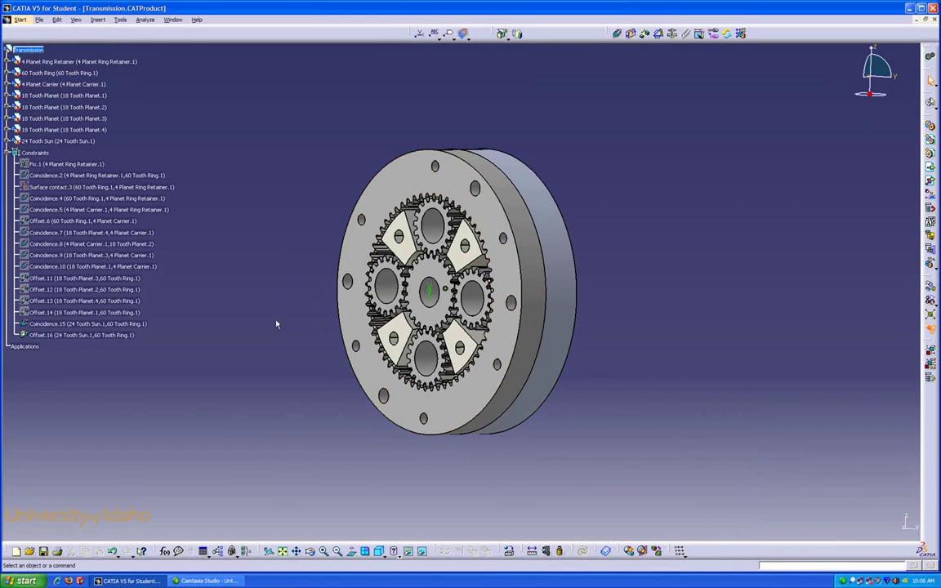
# Orbit the assembly to face the gears and inspect sun, planet and ring tooth engagement
pyautogui.moveTo(272, 321); pyautogui.dragTo(426, 367, button='middle')
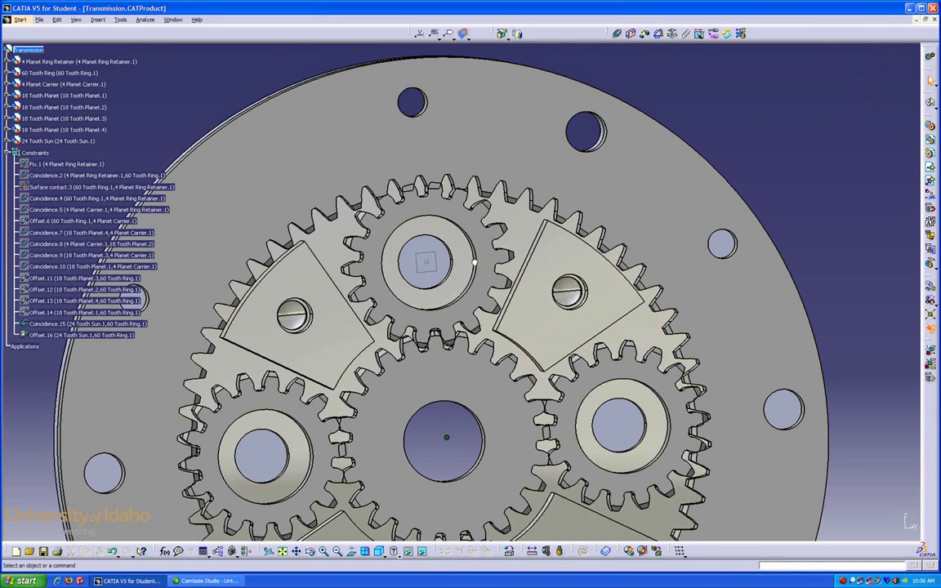
# Rotate 18 Tooth Planet.2 about 9° and the 24 Tooth Sun until their teeth mesh
pyautogui.moveTo(474, 262); pyautogui.dragTo(451, 210)
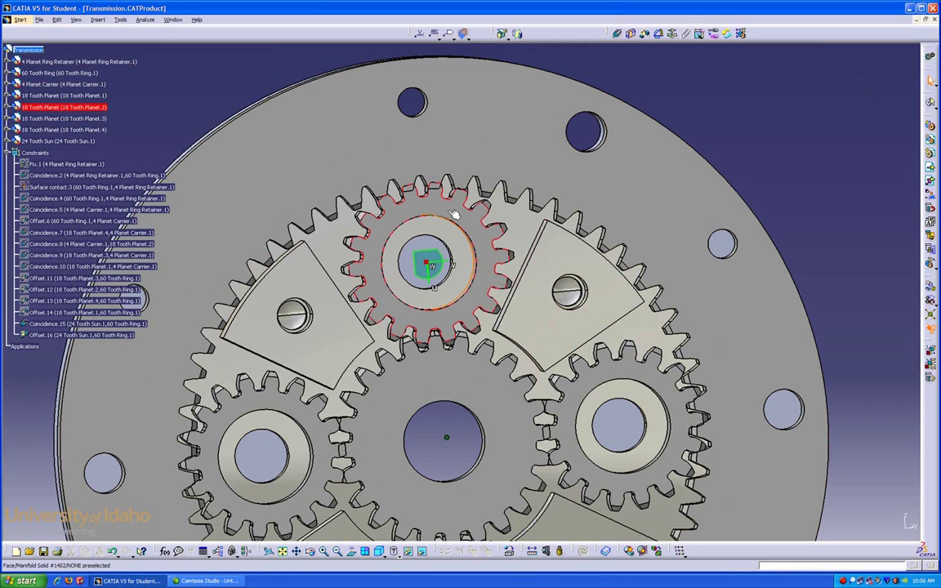
pyautogui.click(451, 214)
pyautogui.moveTo(439, 270); pyautogui.dragTo(803, 223)
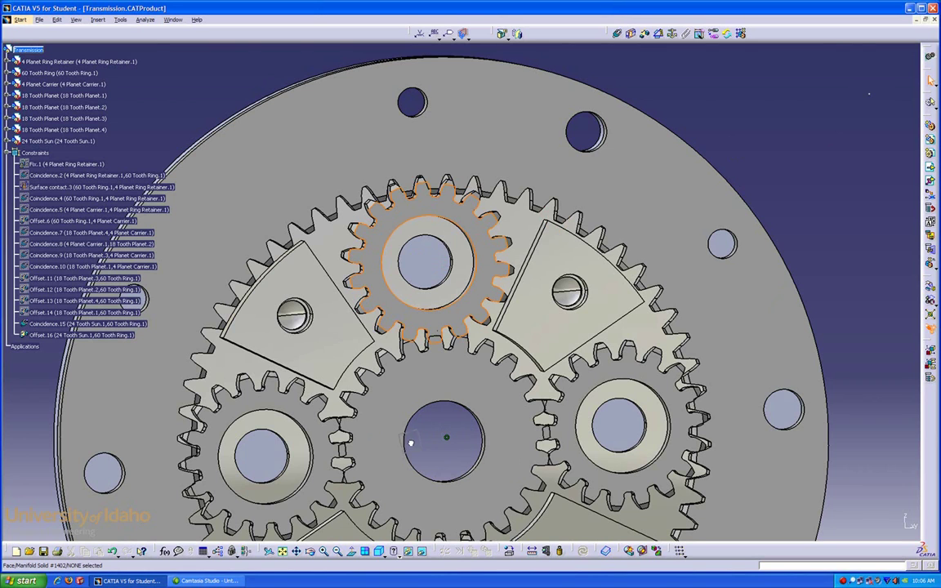
pyautogui.moveTo(403, 443); pyautogui.dragTo(400, 425)
pyautogui.moveTo(460, 450); pyautogui.dragTo(524, 431)
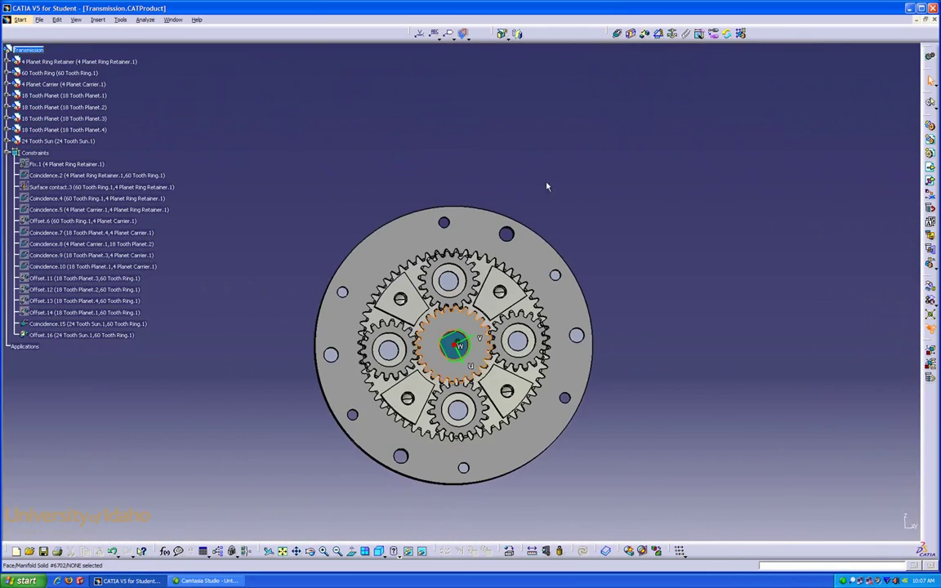
pyautogui.click(552, 154)
pyautogui.moveTo(552, 154); pyautogui.dragTo(490, 143, button='middle')
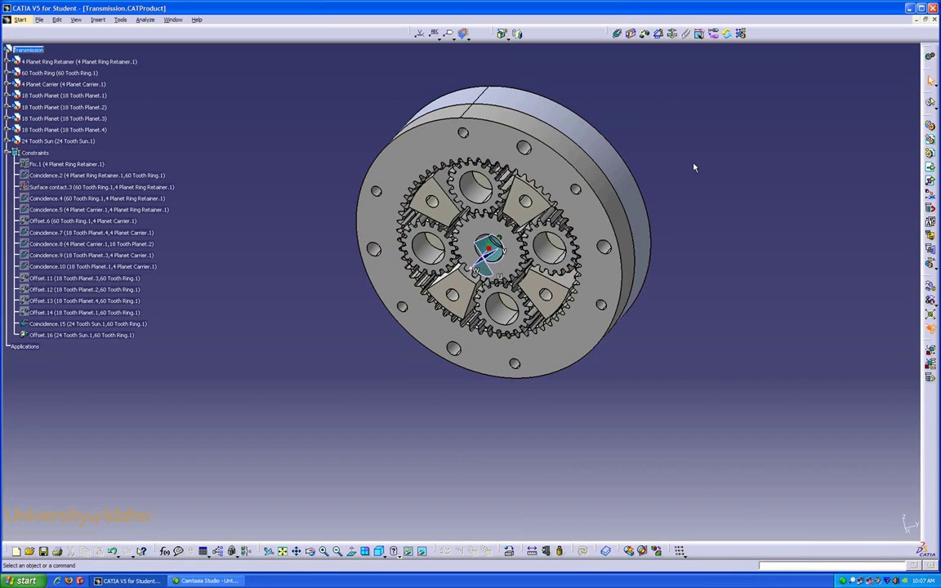